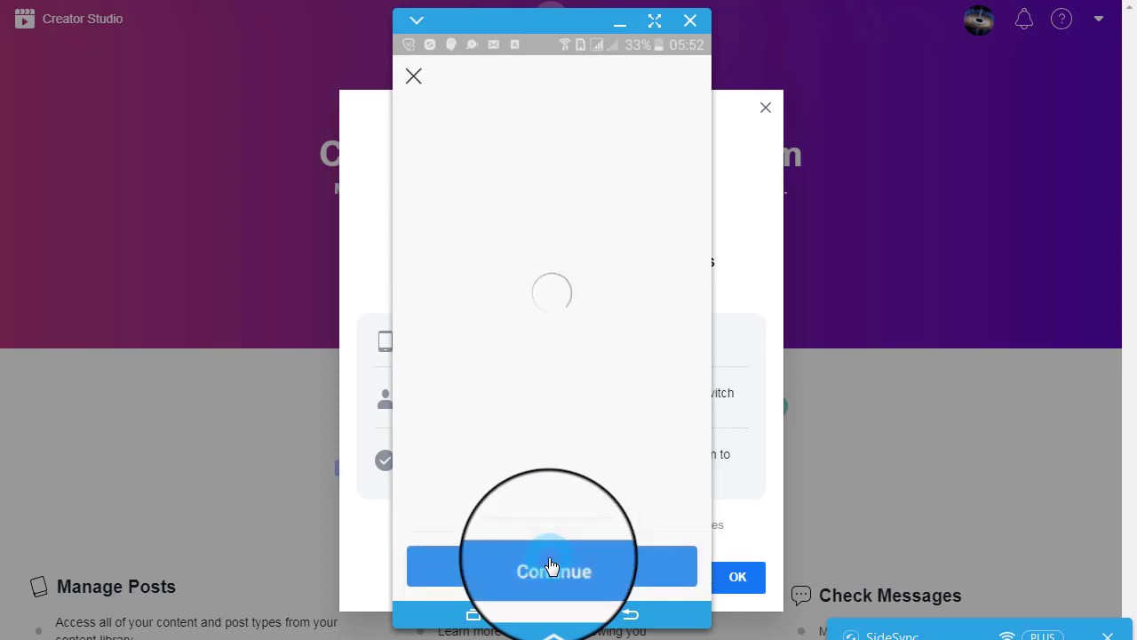
# Continue through the business account introduction and choose Grocery Store as the account category
pyautogui.click(601, 576)
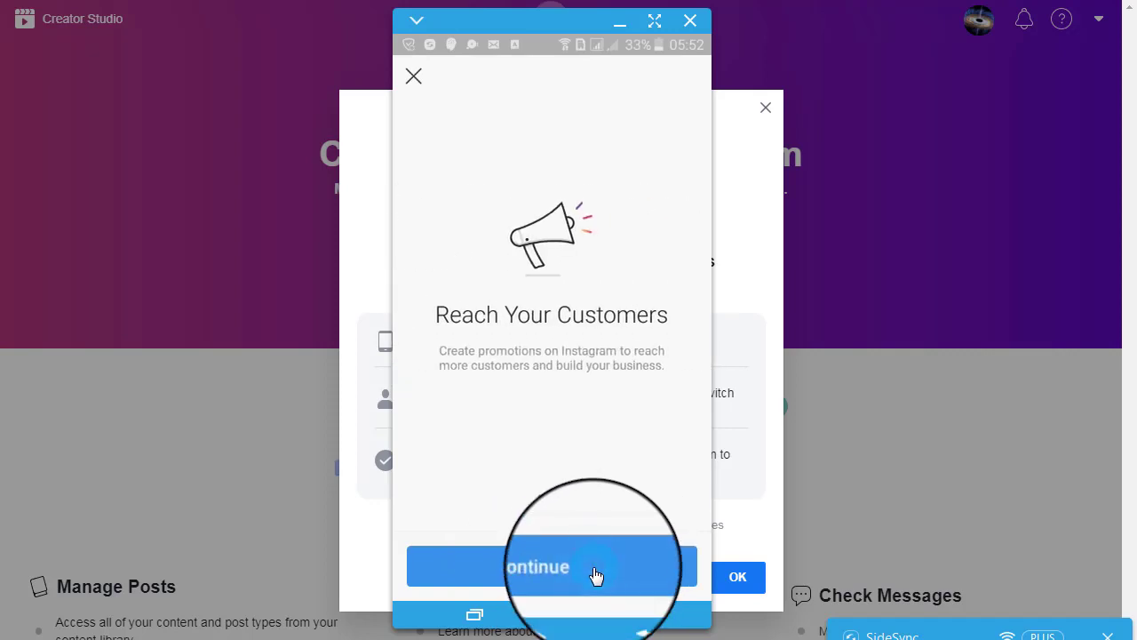
pyautogui.click(595, 576)
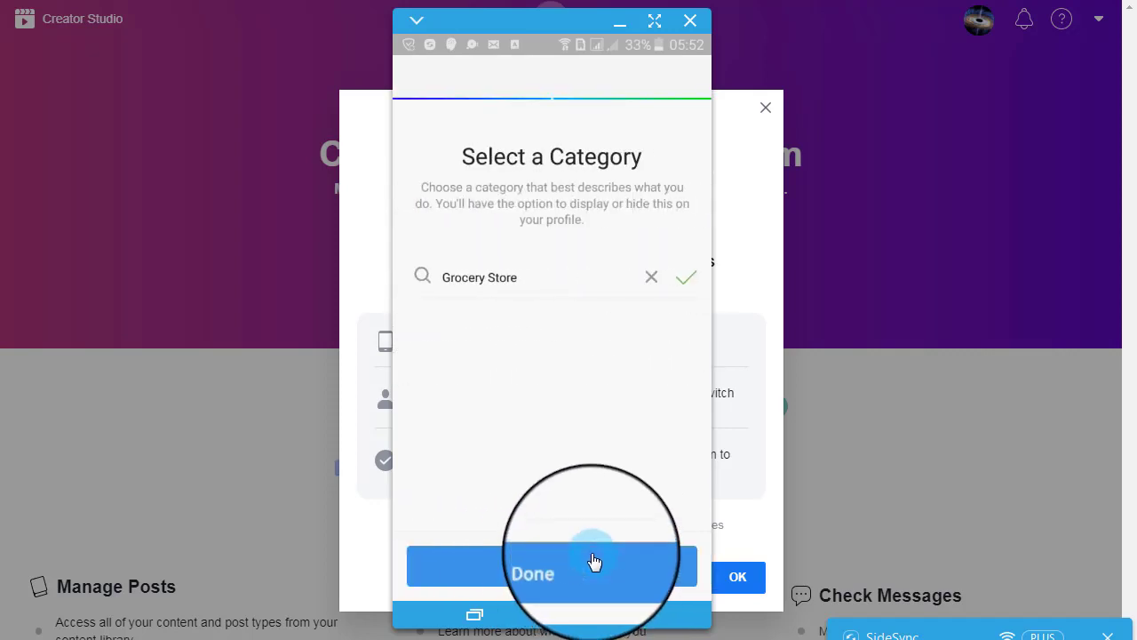
pyautogui.click(533, 401)
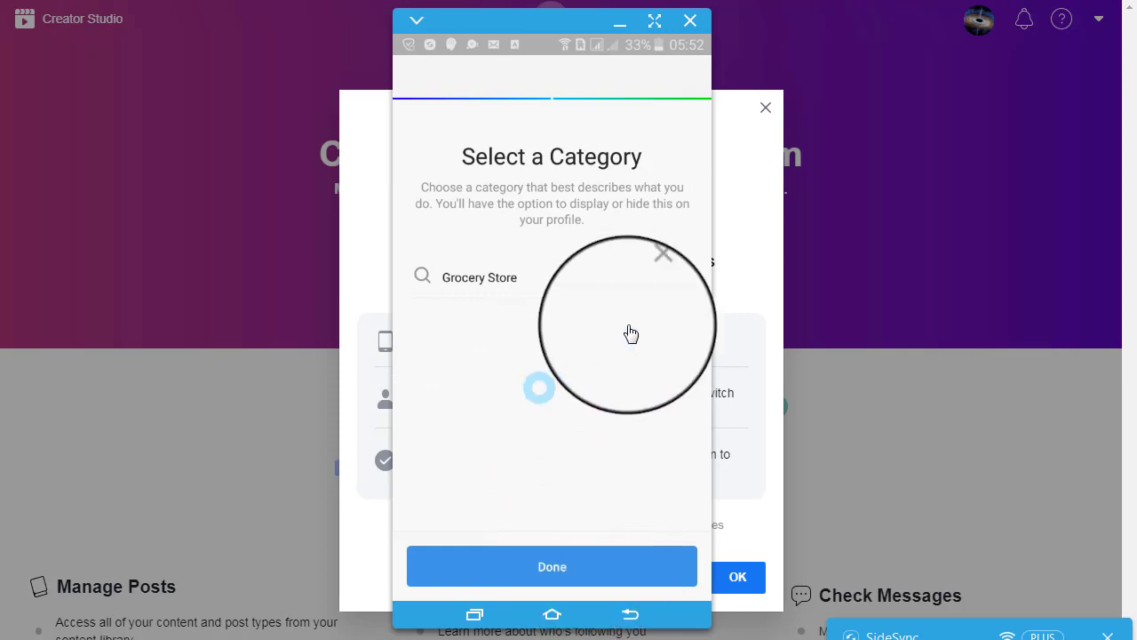
pyautogui.click(651, 277)
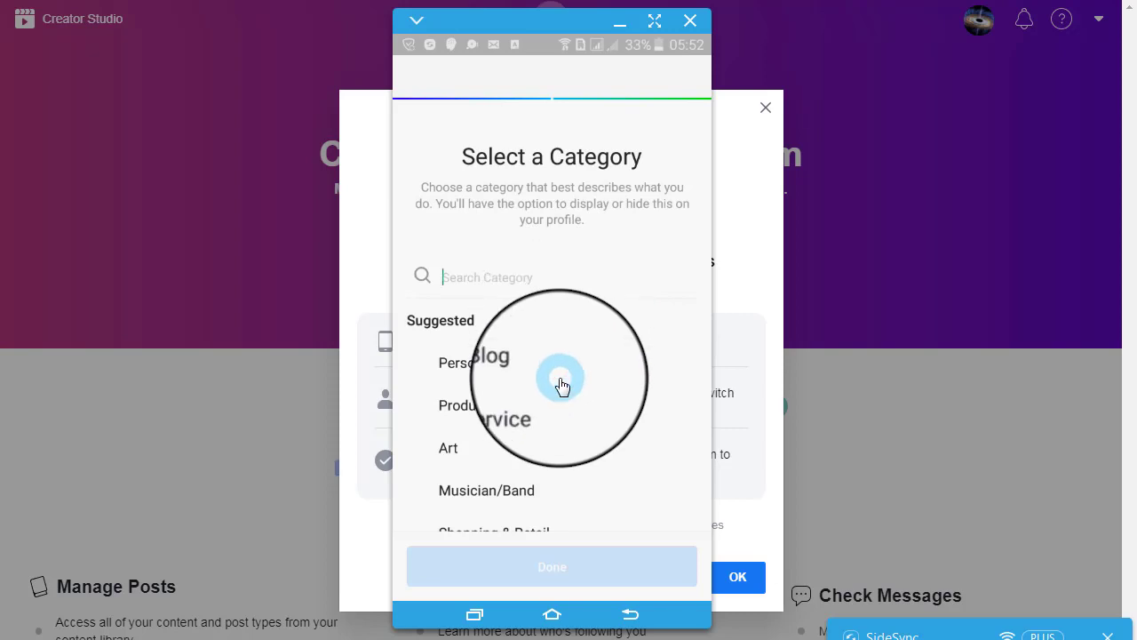
pyautogui.scroll(-3, 556, 391)
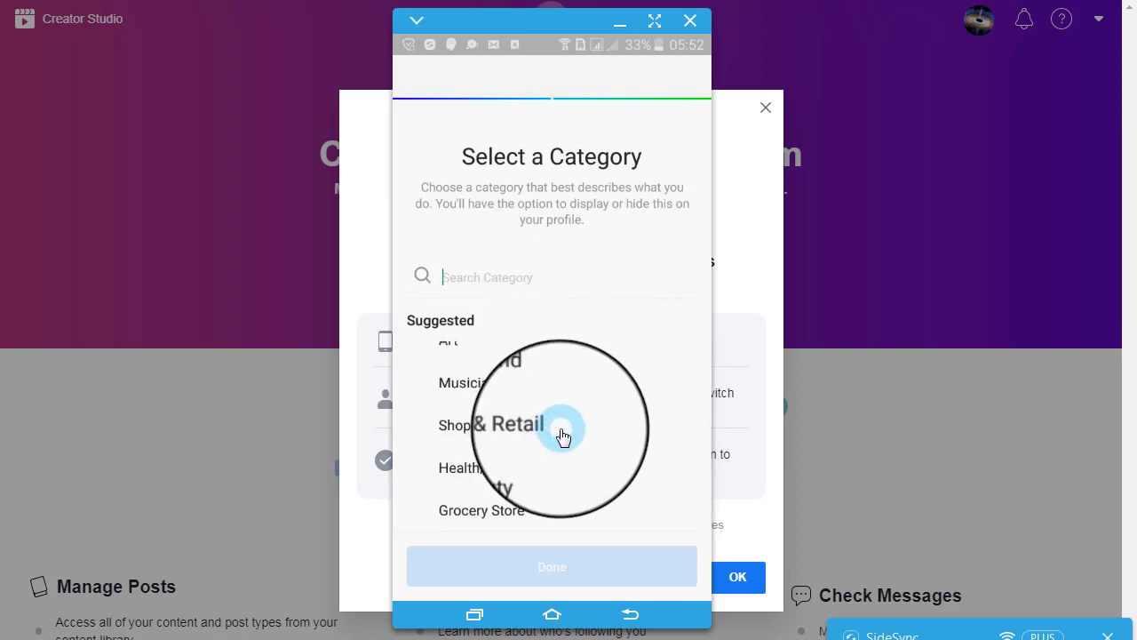
pyautogui.scroll(2, 562, 435)
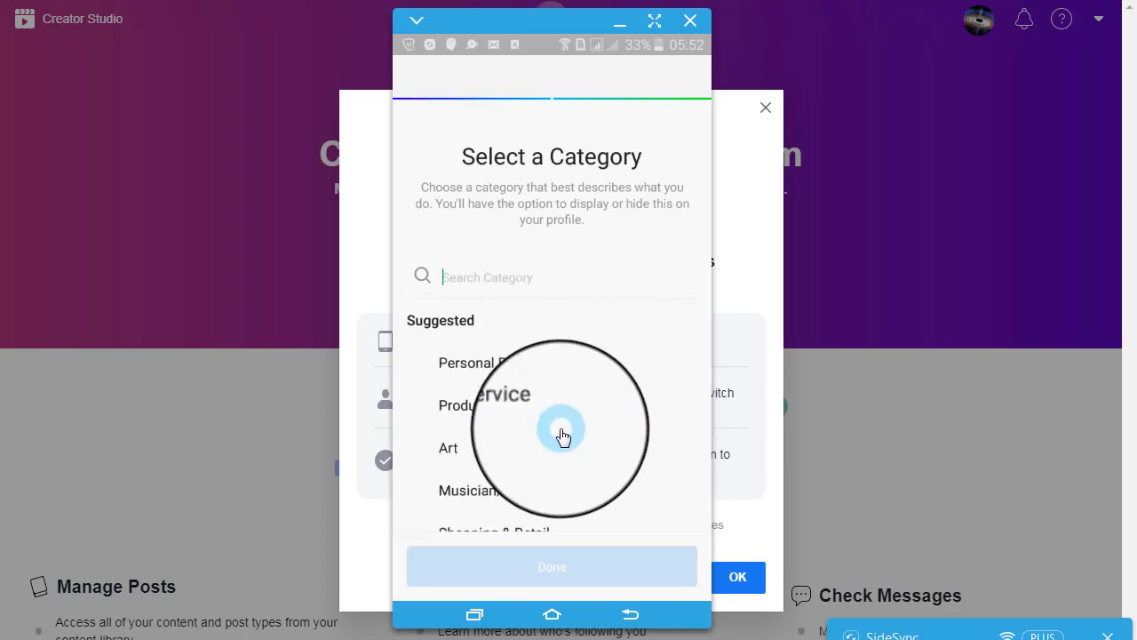
pyautogui.scroll(-3, 563, 432)
pyautogui.click(507, 515)
pyautogui.click(547, 570)
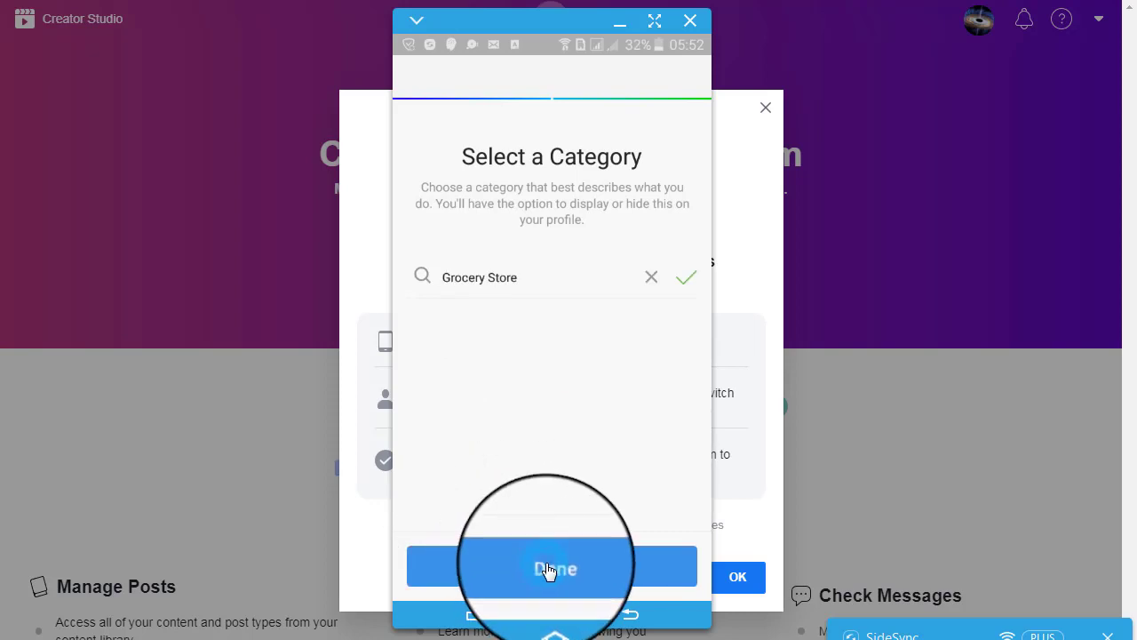
# Skip the similar-account suggestions, choose the Facebook Page to connect, and finish the business account setup at the profile
pyautogui.click(590, 581)
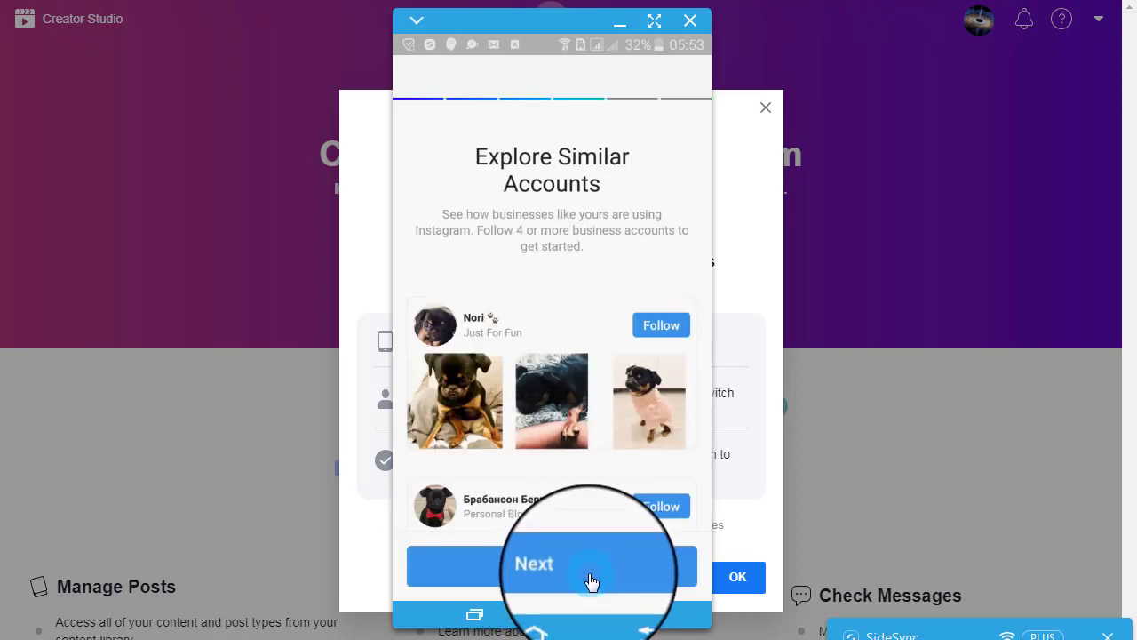
pyautogui.click(589, 296)
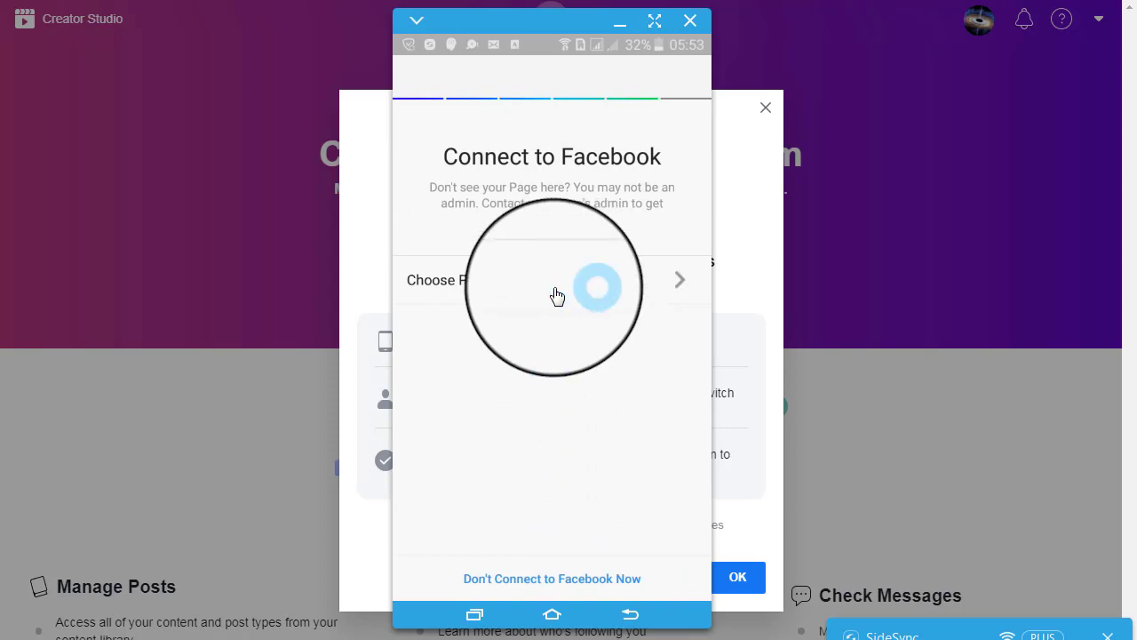
pyautogui.click(681, 283)
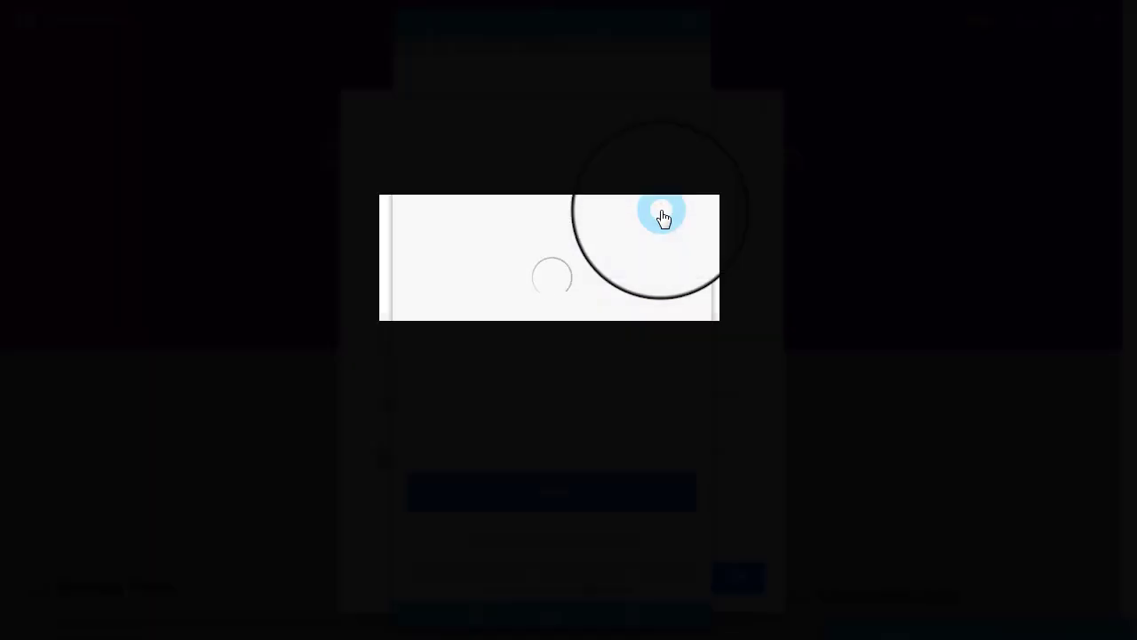
pyautogui.click(682, 282)
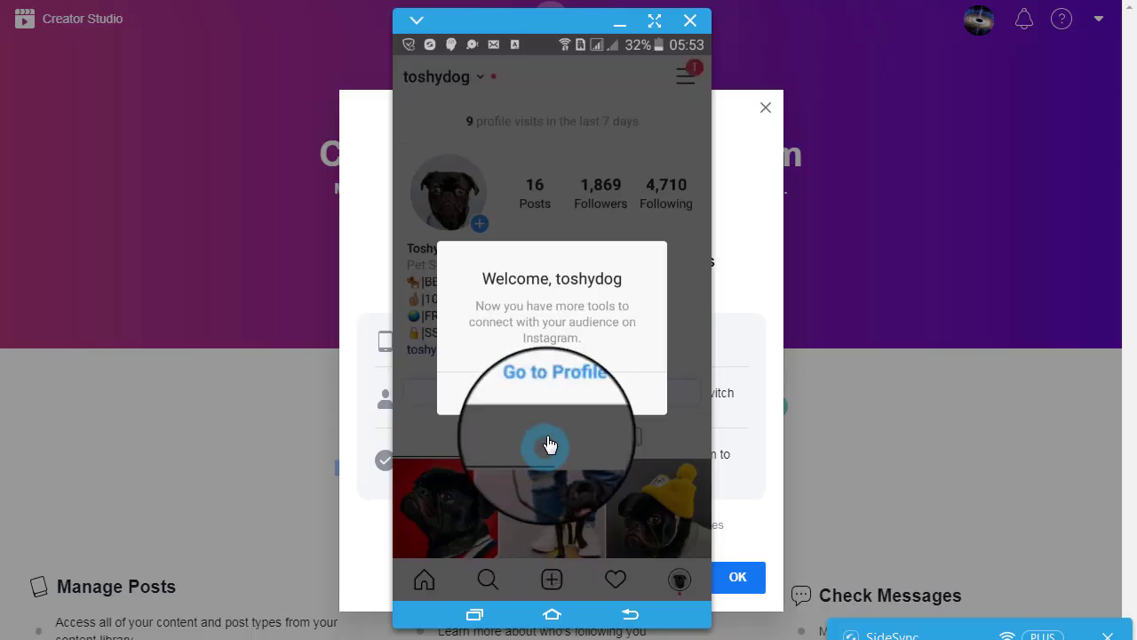
pyautogui.click(547, 395)
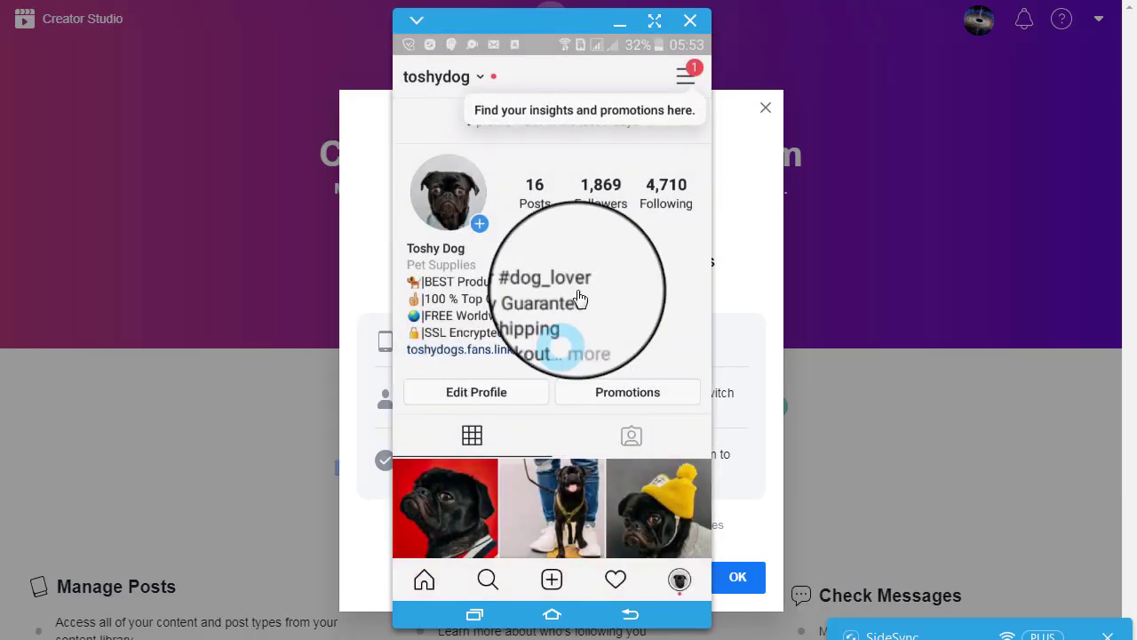
# Switch back to Creator Studio, dismiss the setup instructions, and connect the Instagram account
pyautogui.click(615, 25)
pyautogui.click(766, 107)
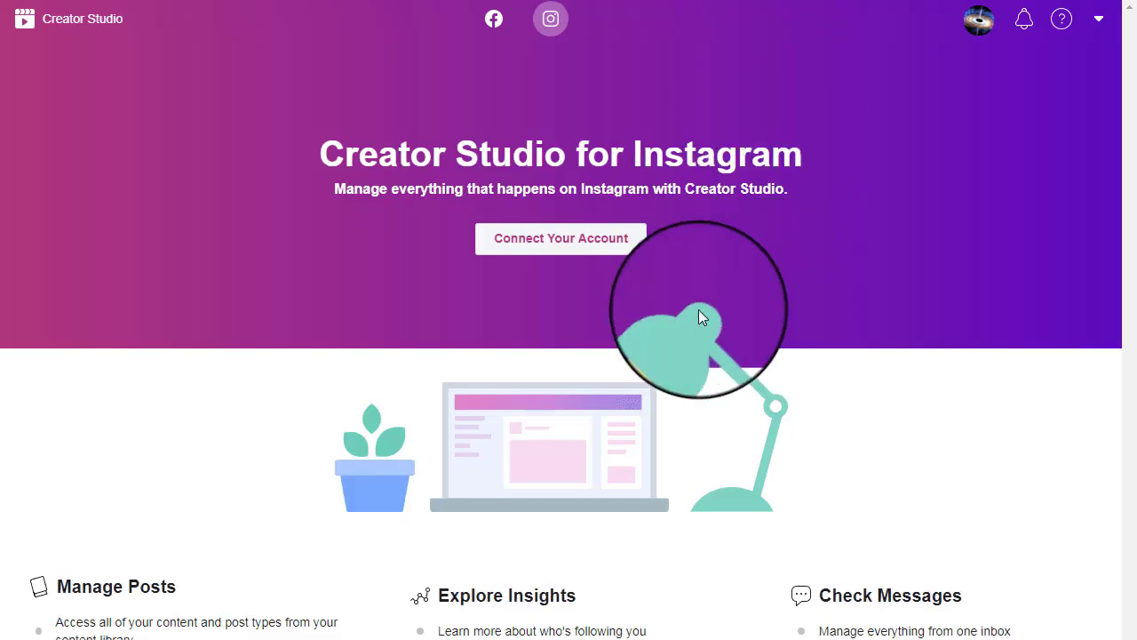
pyautogui.click(576, 244)
pyautogui.click(812, 475)
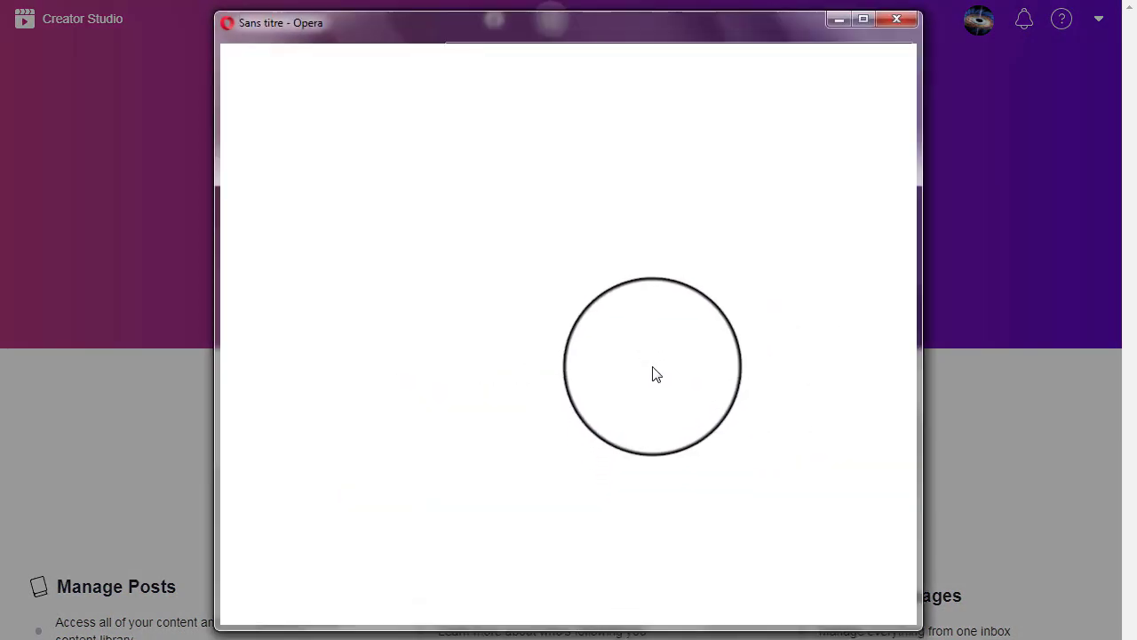
pyautogui.click(582, 329)
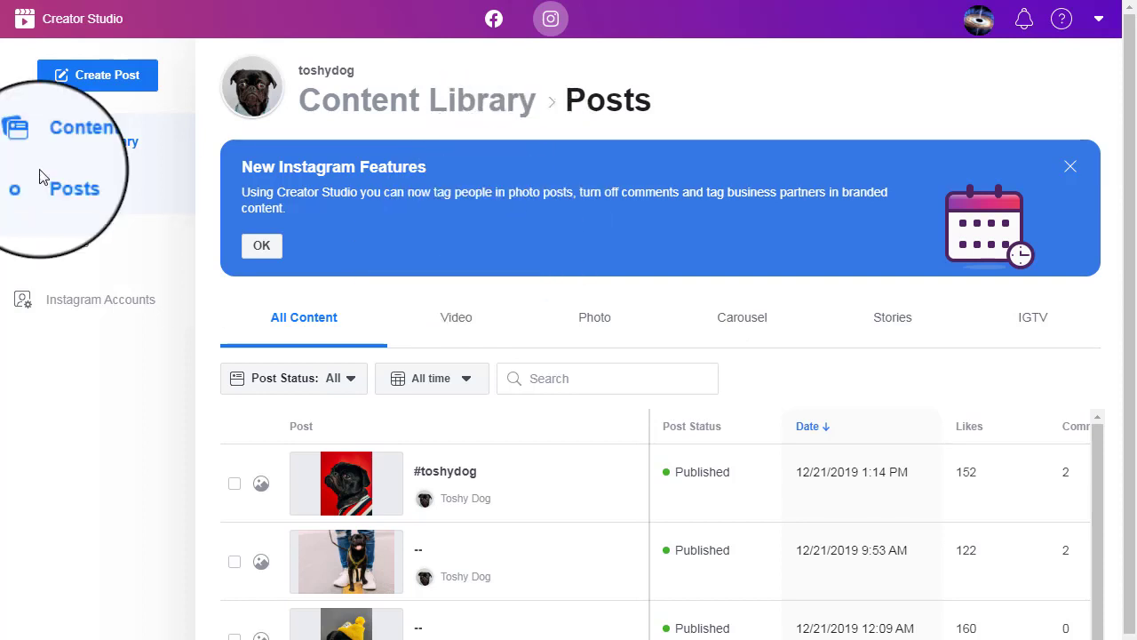
# Create a new Instagram Feed post and write the caption "gfgf"
pyautogui.click(82, 78)
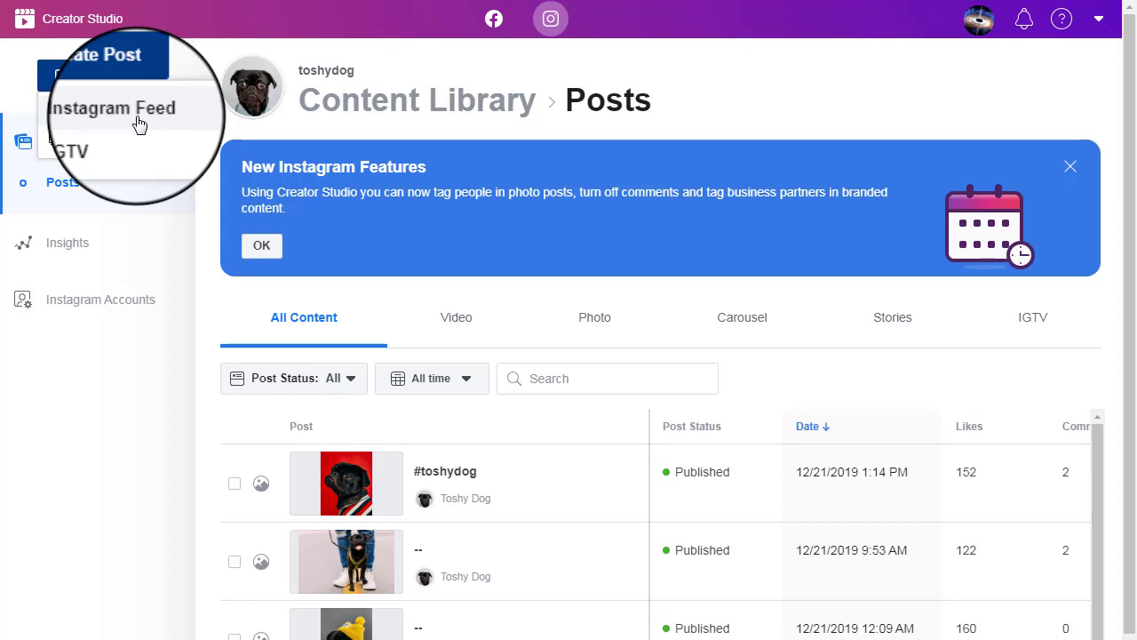
pyautogui.click(137, 120)
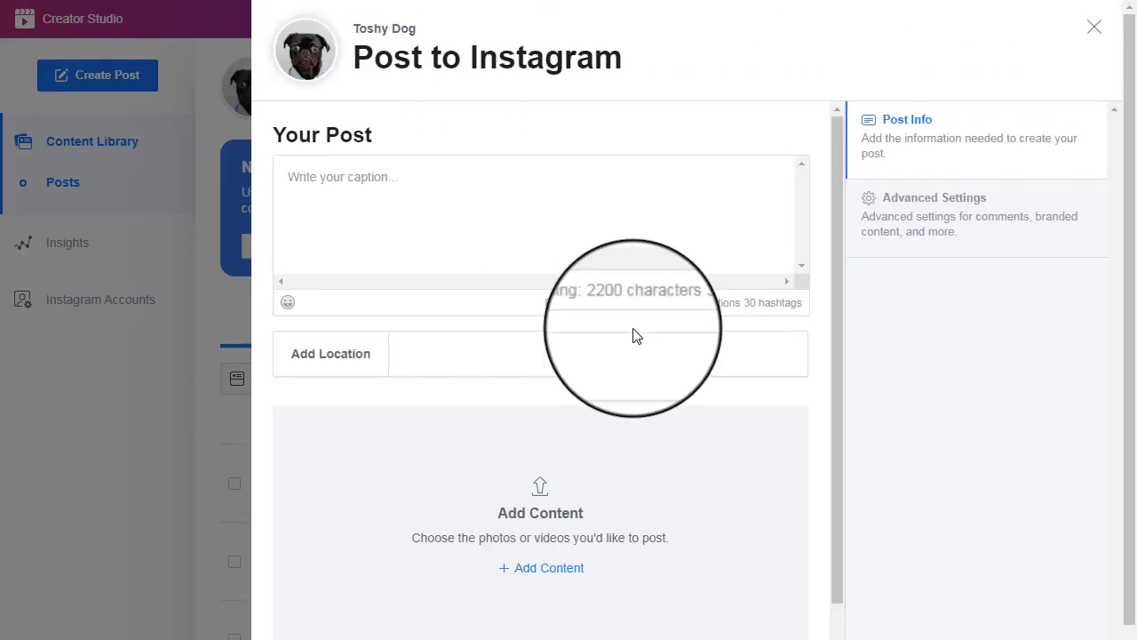
pyautogui.click(410, 172)
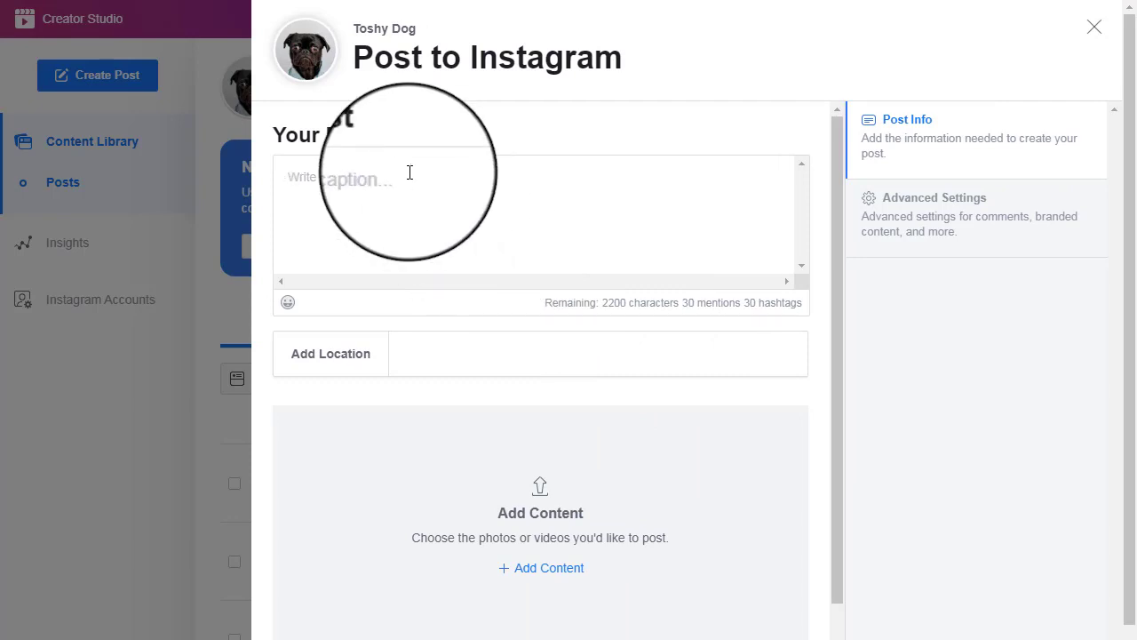
pyautogui.scroll(-1, 421, 302)
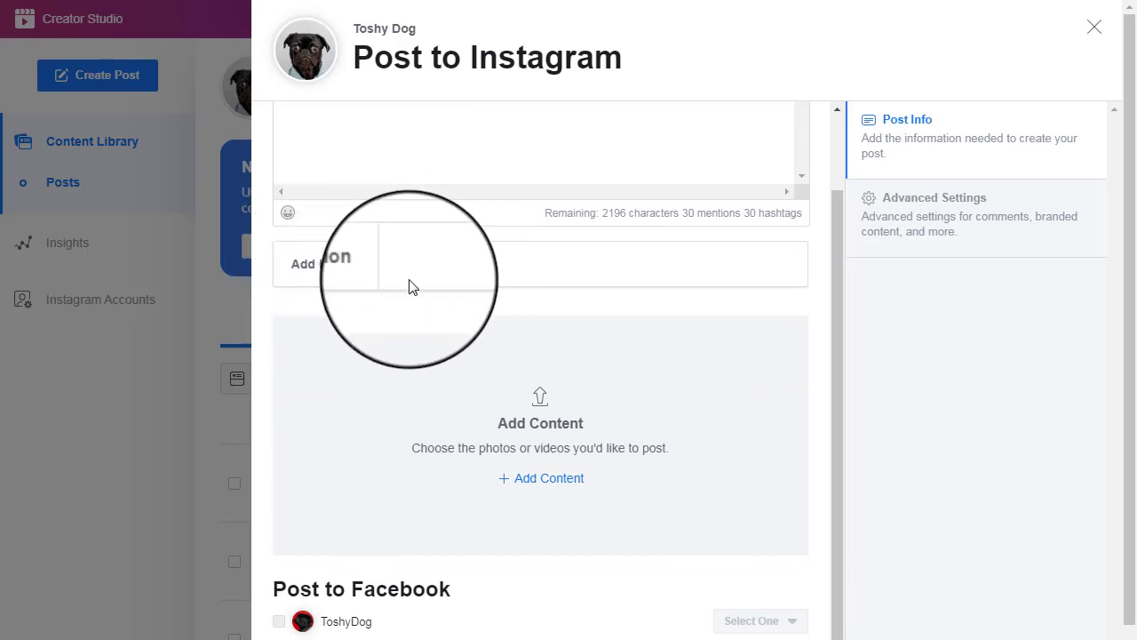
# Add the smiling Chihuahua meme image to the post by file upload
pyautogui.click(551, 485)
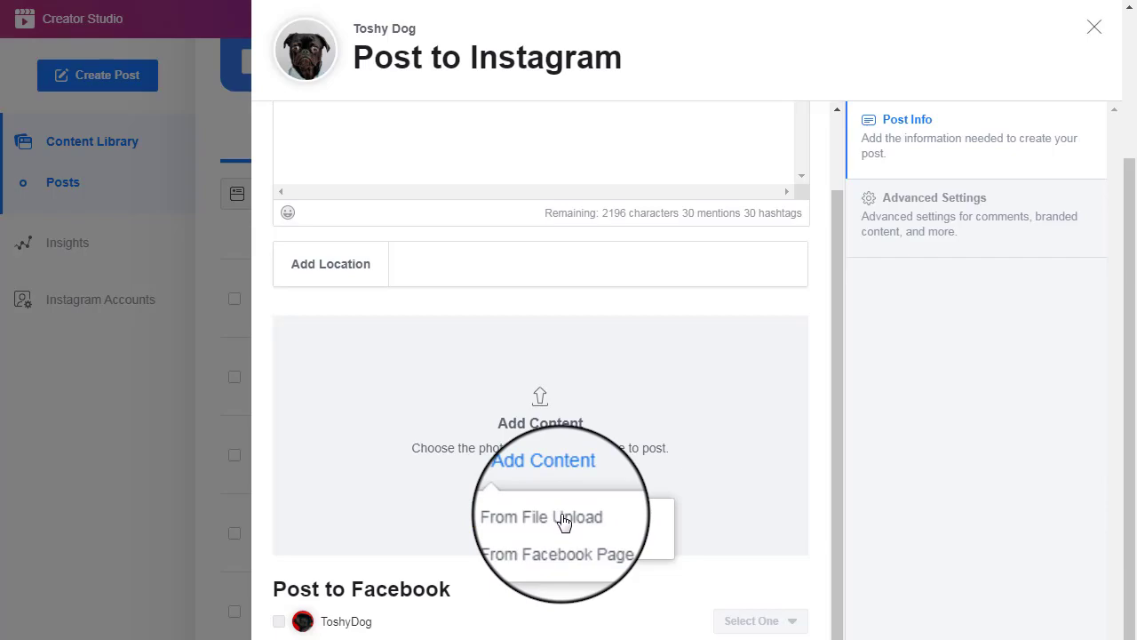
pyautogui.click(564, 521)
pyautogui.doubleClick(439, 84)
pyautogui.scroll(-1, 516, 417)
pyautogui.scroll(-1, 520, 441)
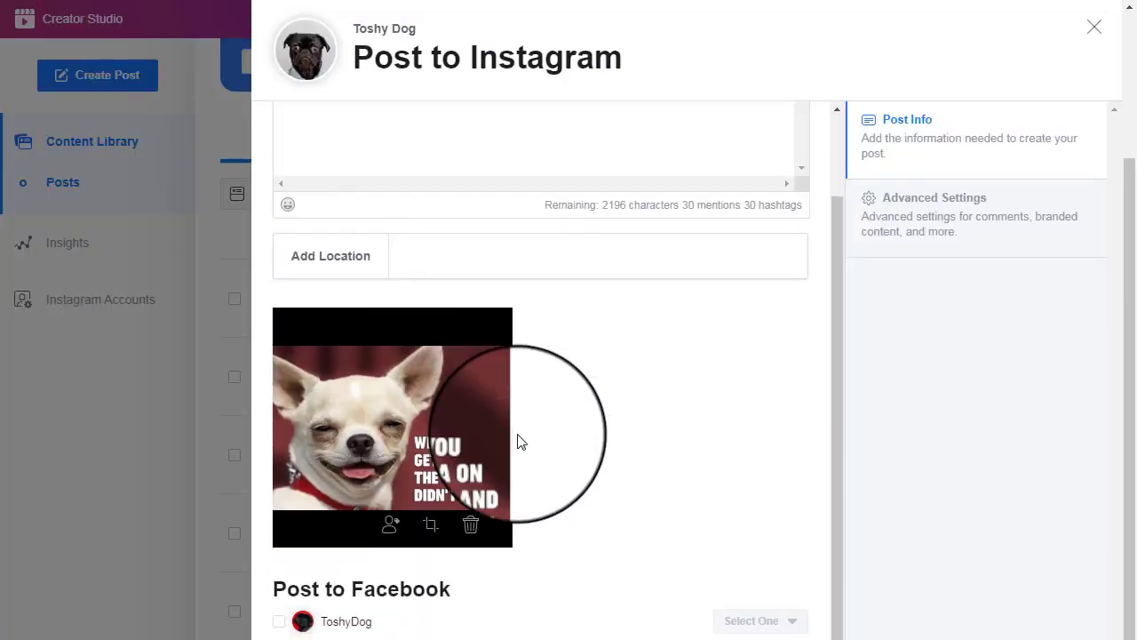
# Try shifting the 1:1 crop area on the Chihuahua image, and close the crop editor without saving
pyautogui.click(431, 526)
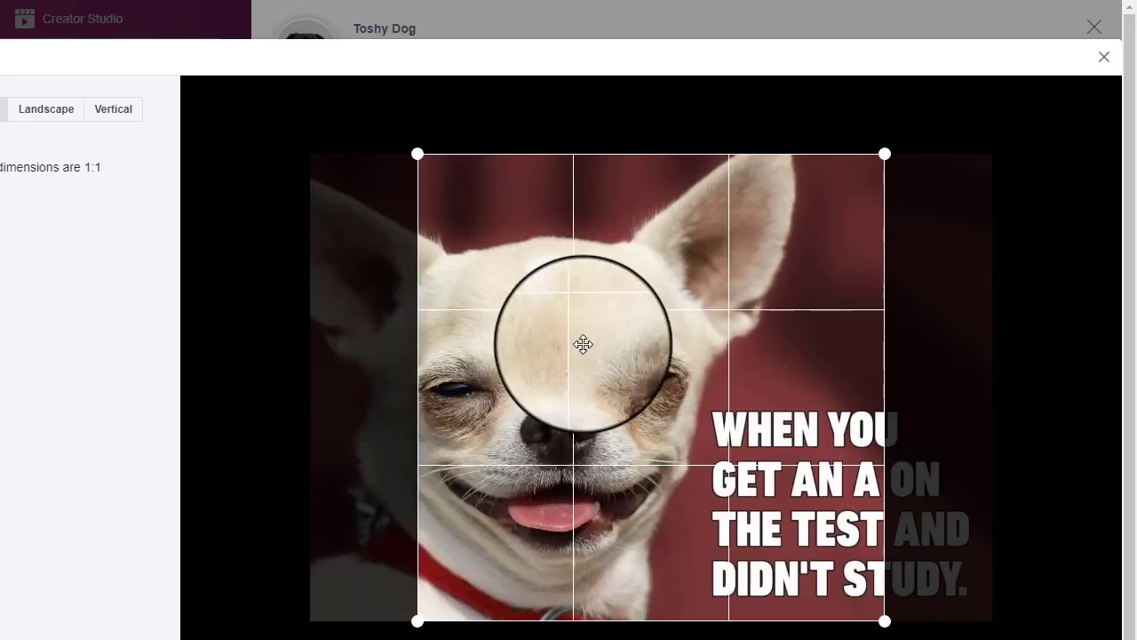
pyautogui.moveTo(581, 328); pyautogui.dragTo(356, 341)
pyautogui.click(1100, 51)
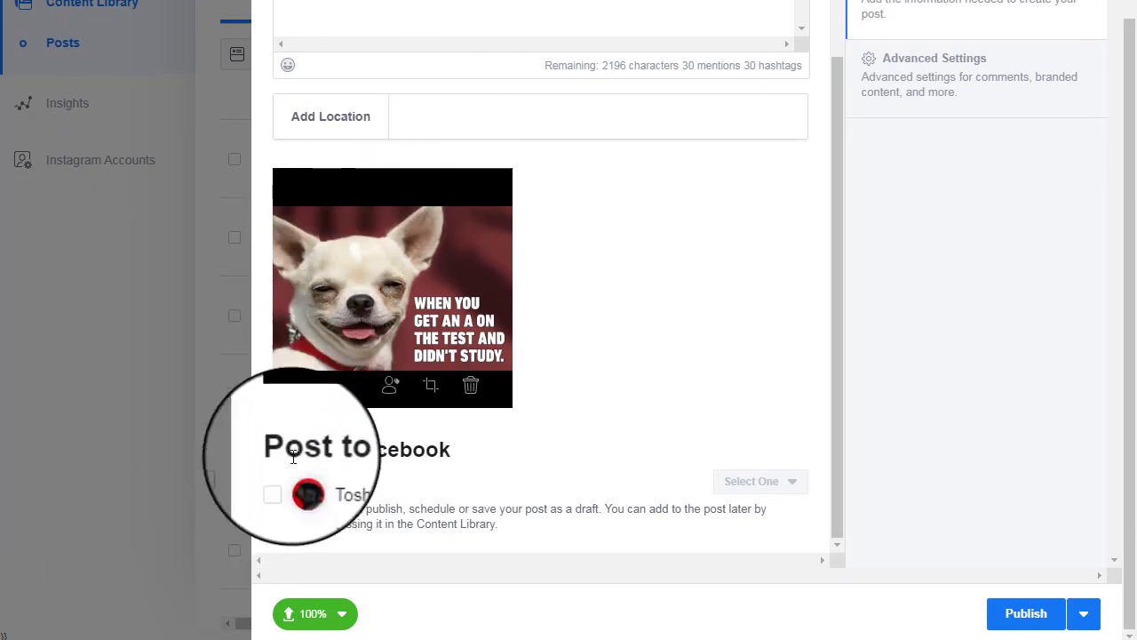
# Try scheduling the post on the ToshyDog Facebook Page as well, and deselect the Page again
pyautogui.click(281, 482)
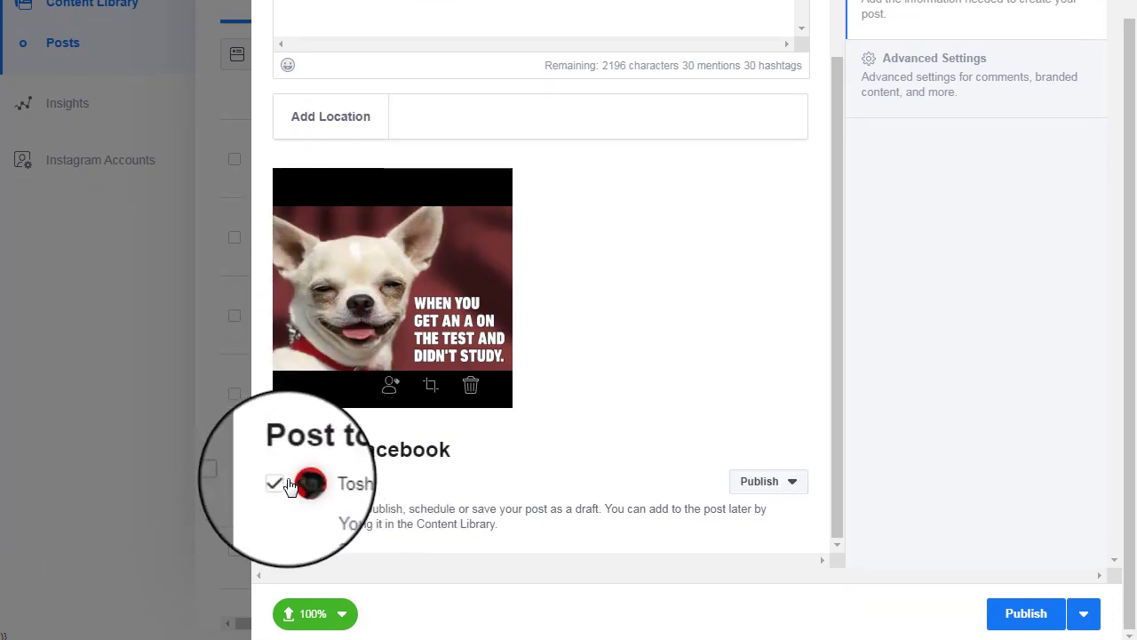
pyautogui.click(789, 484)
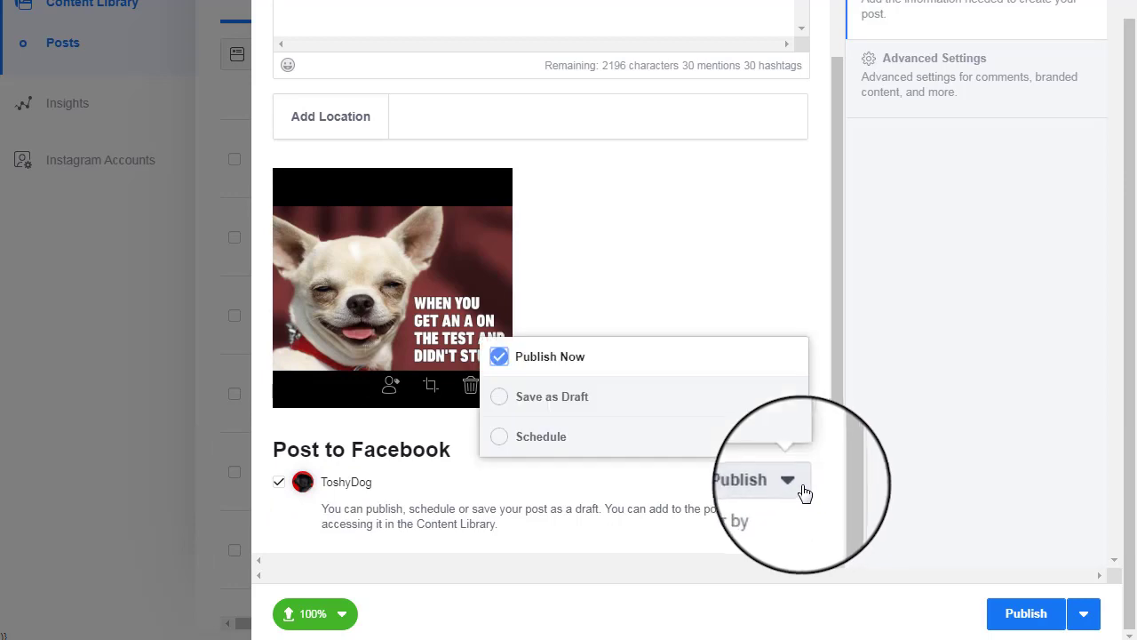
pyautogui.click(565, 437)
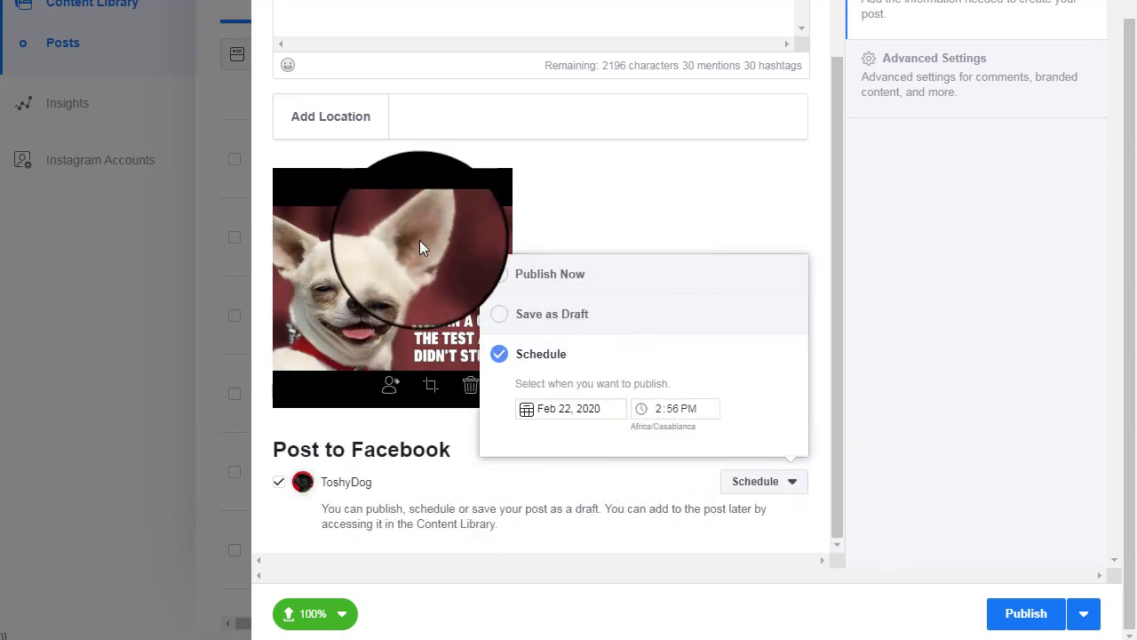
pyautogui.click(790, 483)
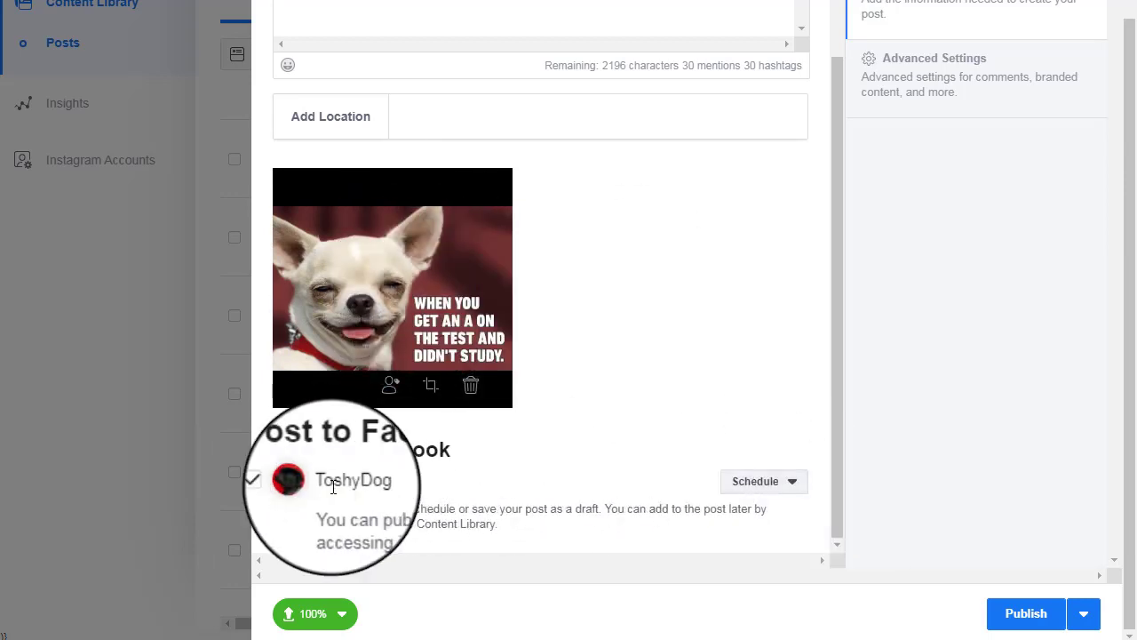
pyautogui.click(279, 482)
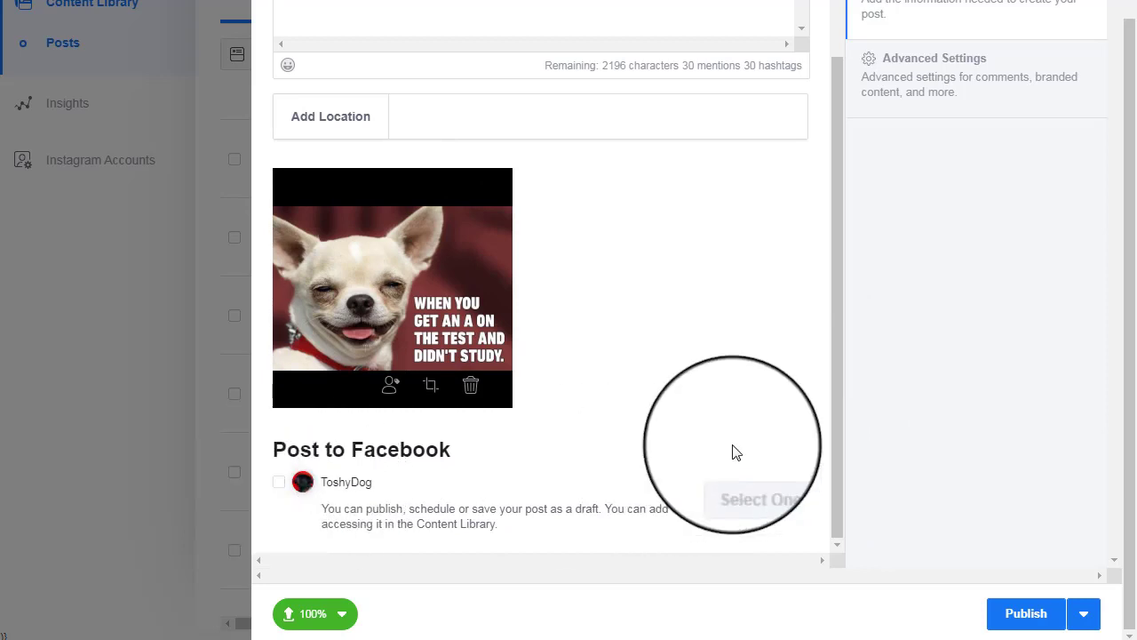
# Schedule the Instagram post for Feb 22, 2020 at 1:56 PM
pyautogui.click(1084, 613)
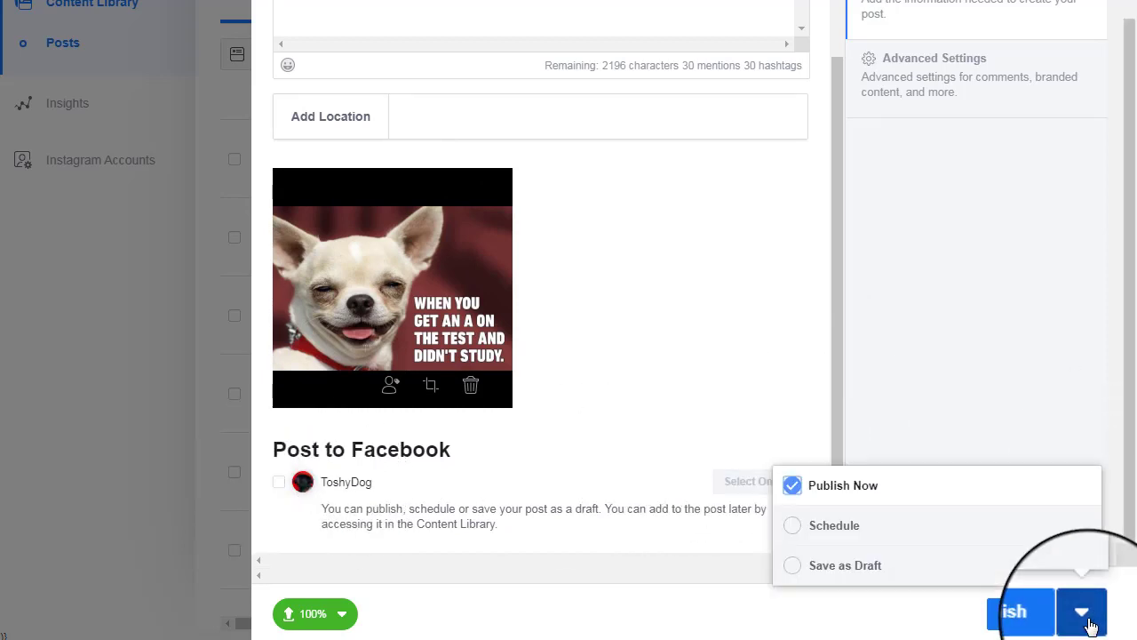
pyautogui.click(806, 528)
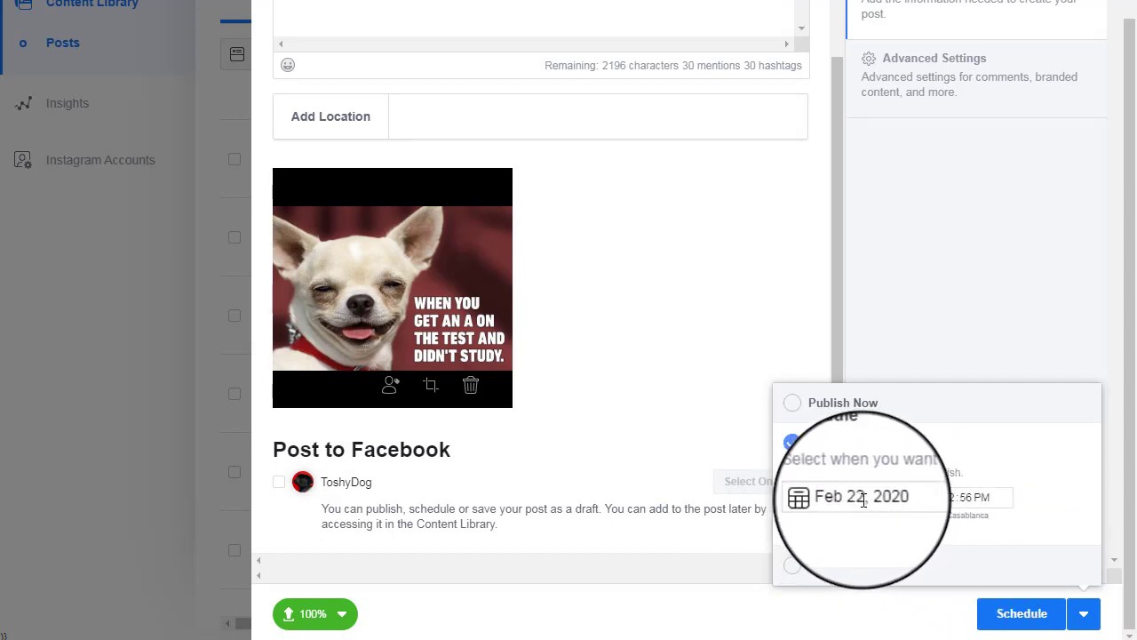
pyautogui.click(951, 500)
pyautogui.write('156a')
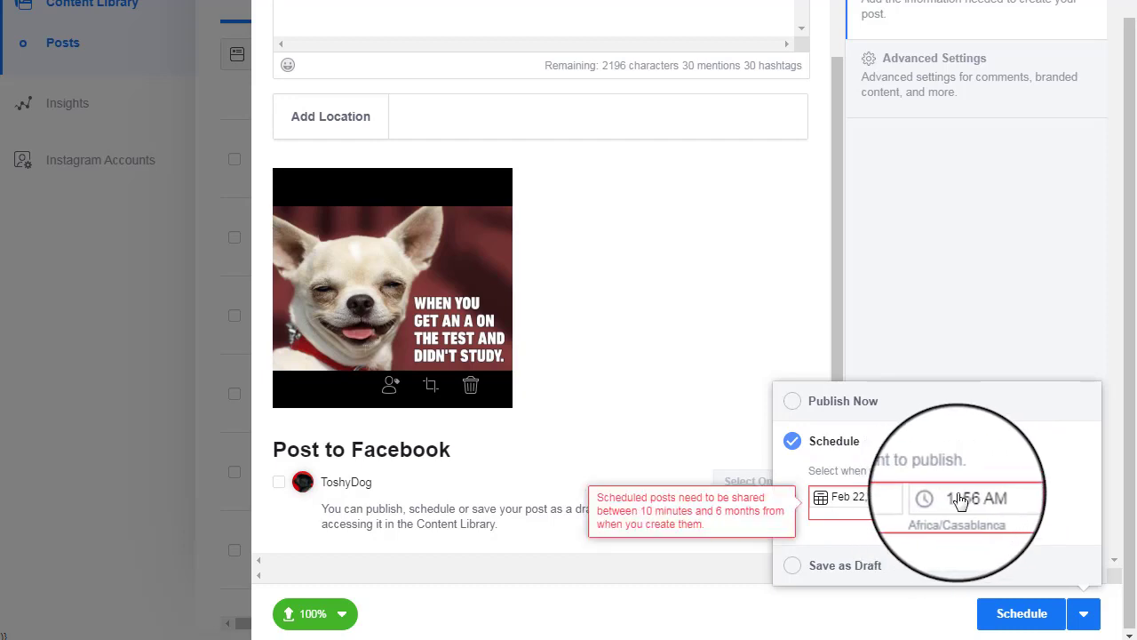
pyautogui.click(952, 502)
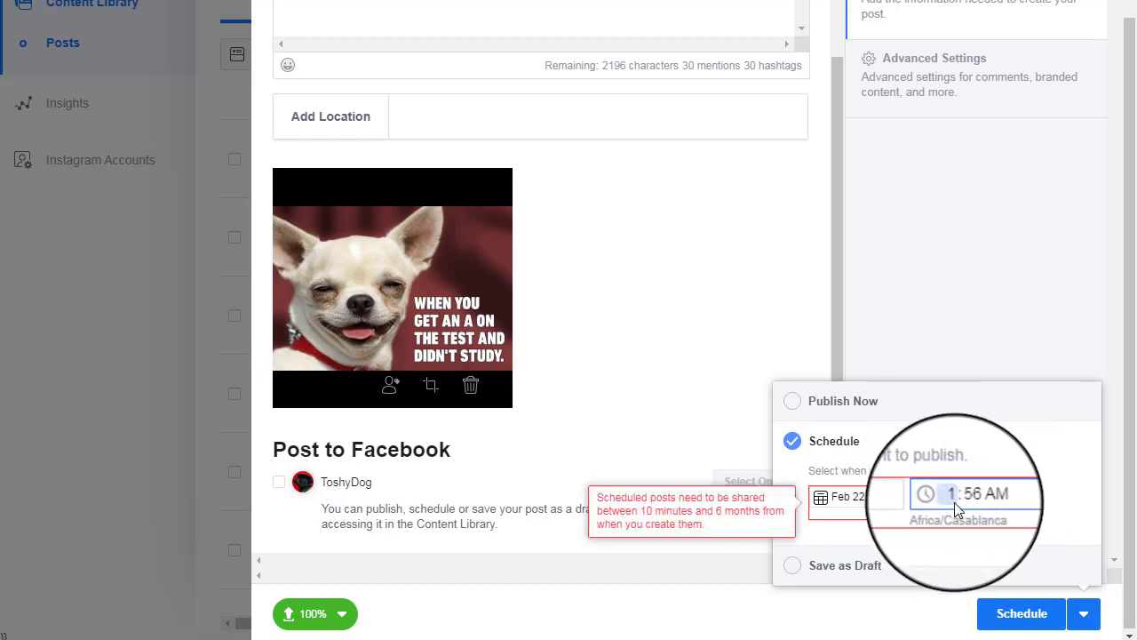
pyautogui.click(1013, 613)
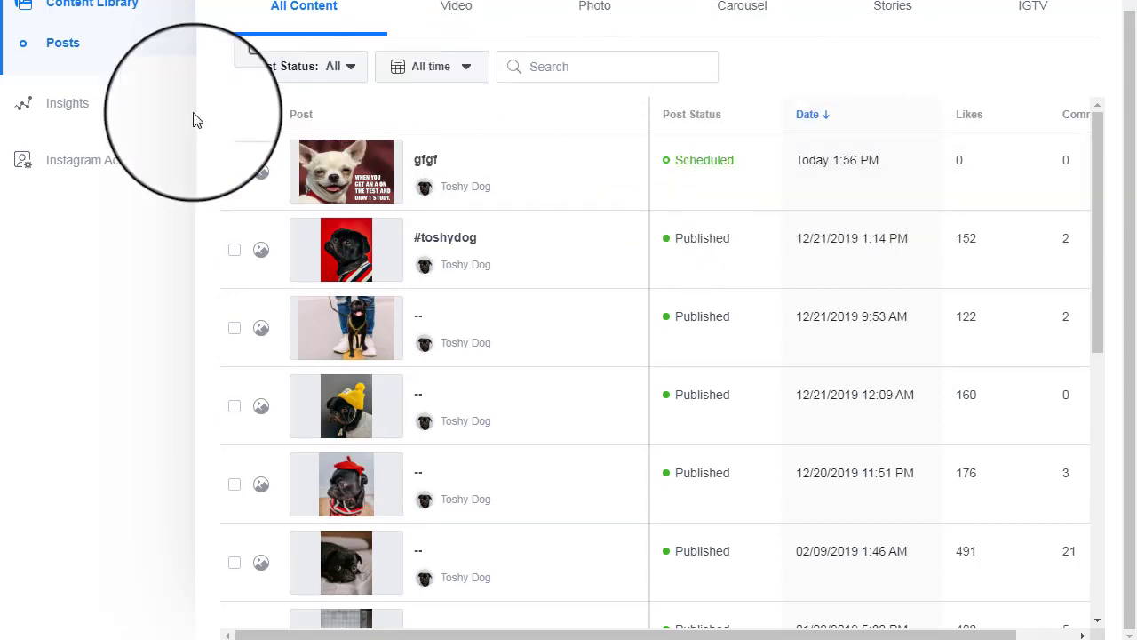
# Open the activity insights for the toshydog account and review its interactions and discovery charts
pyautogui.click(74, 105)
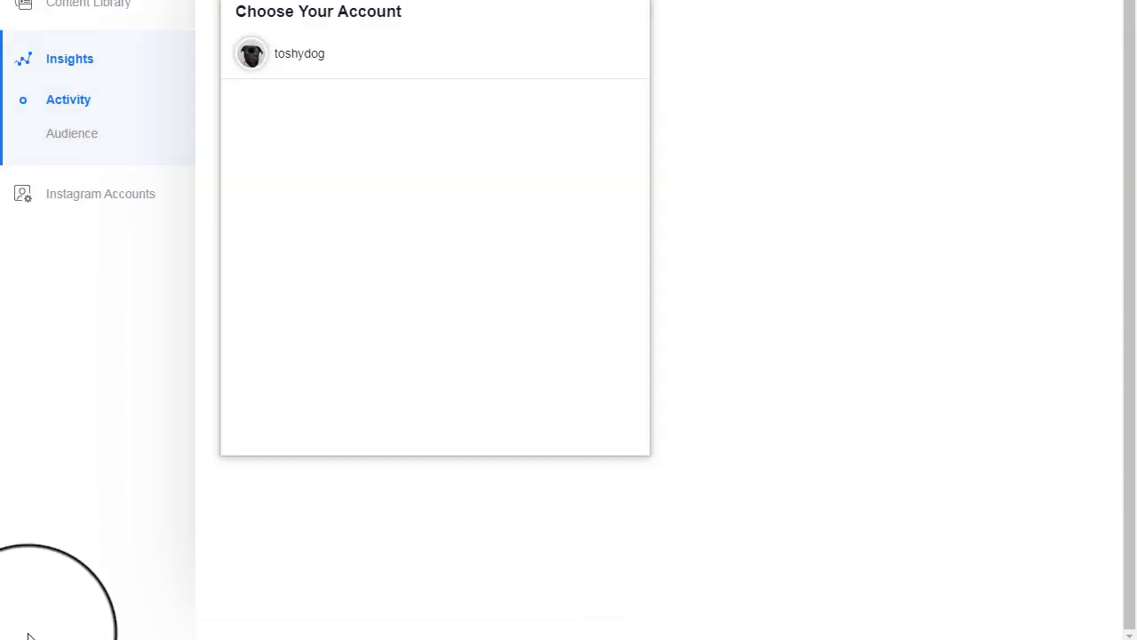
pyautogui.scroll(1, 13, 635)
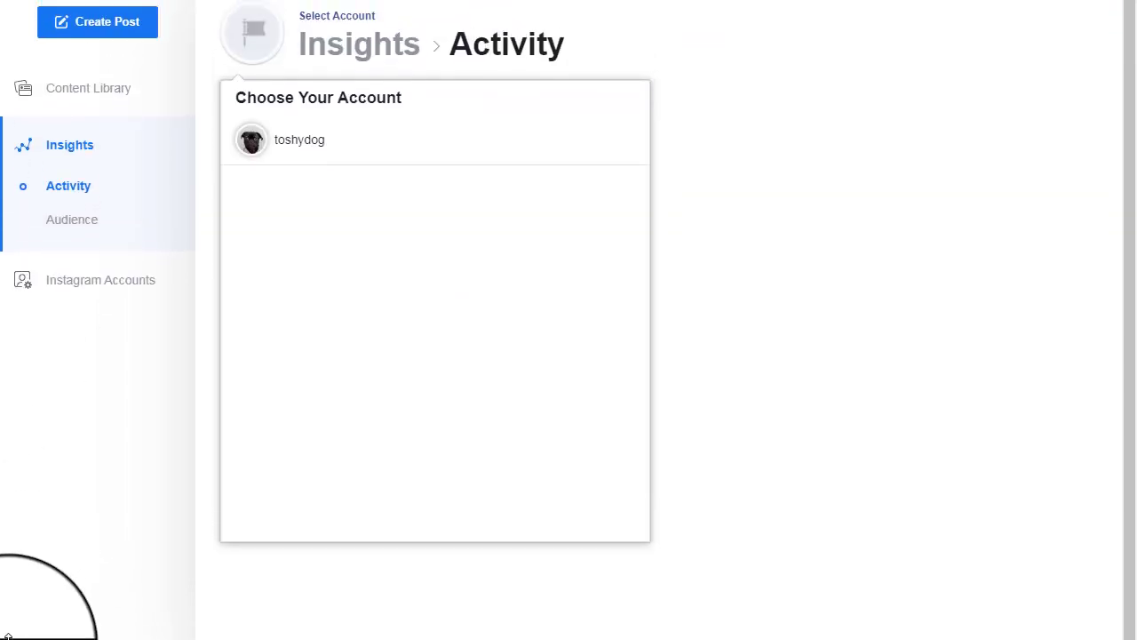
pyautogui.scroll(1, 13, 635)
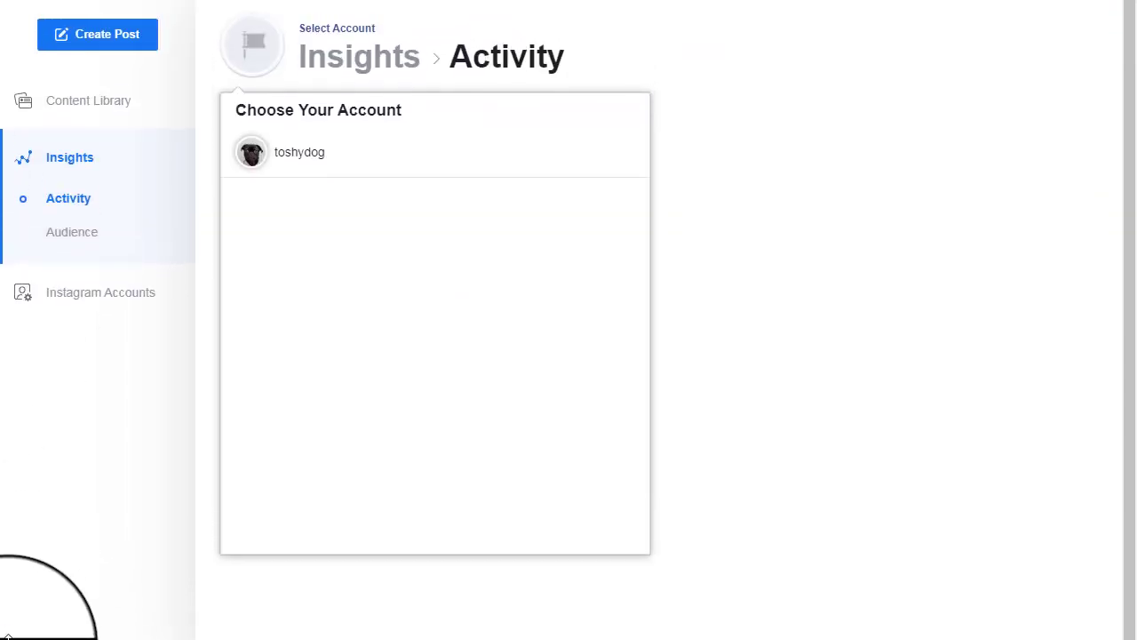
pyautogui.click(468, 166)
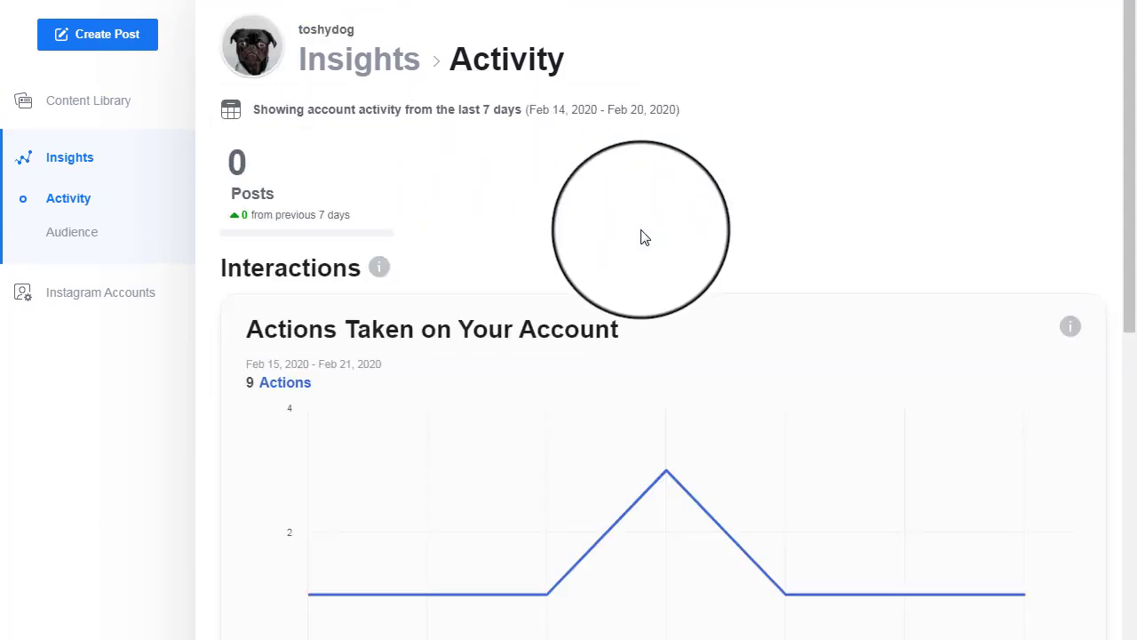
pyautogui.scroll(-5, 643, 237)
pyautogui.scroll(-5, 641, 235)
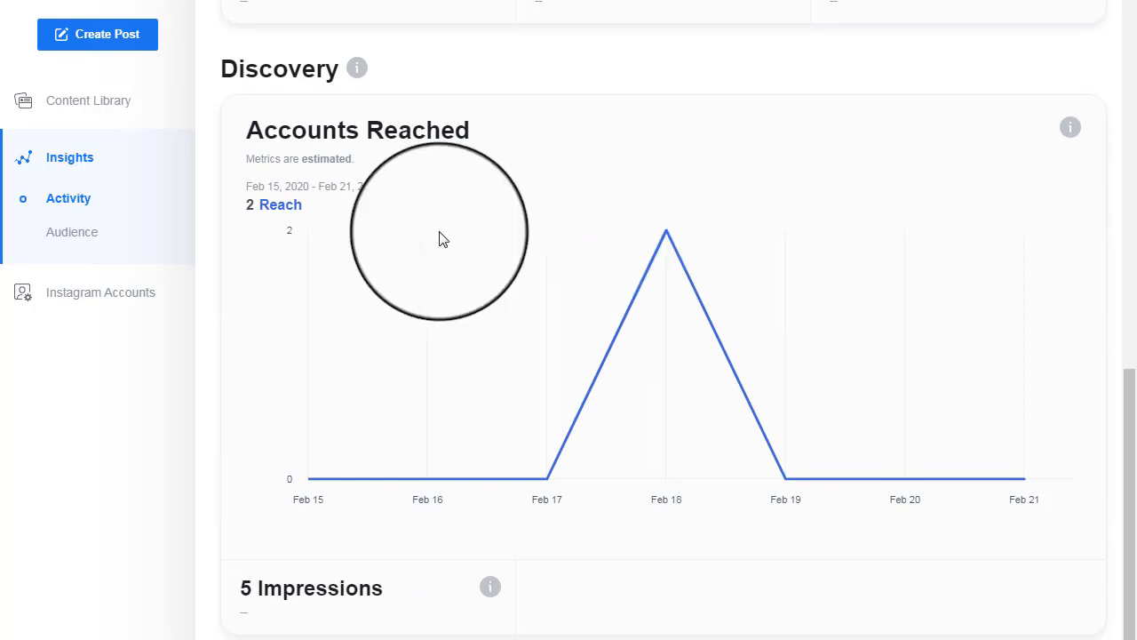
# Open the audience insights and compare when followers are on Instagram by day and hour and by day
pyautogui.click(71, 233)
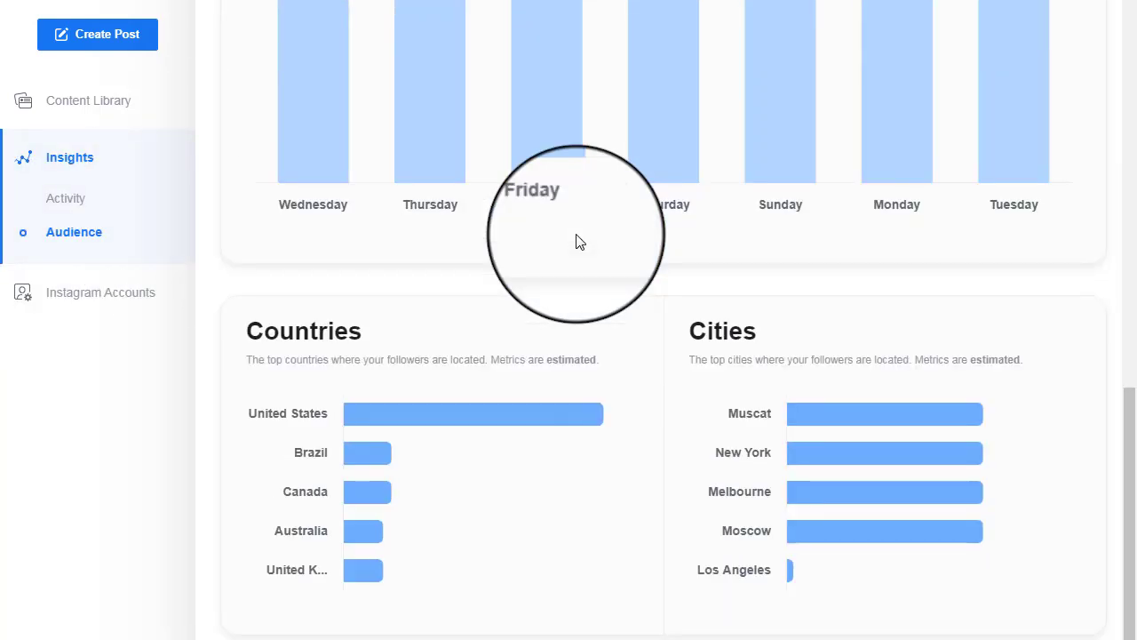
pyautogui.scroll(9, 578, 242)
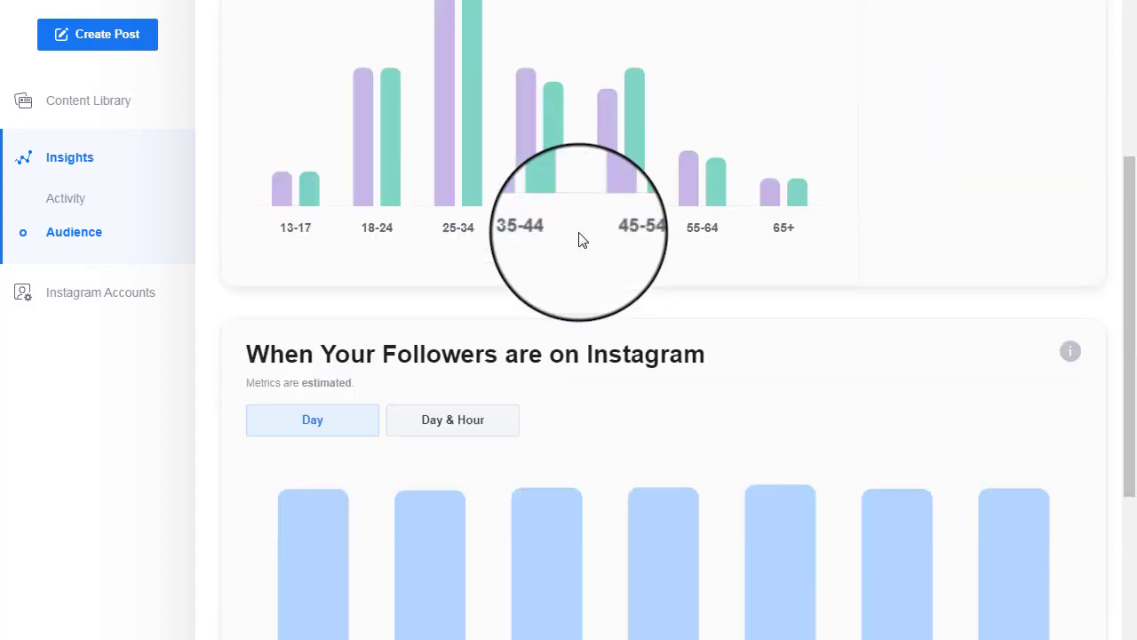
pyautogui.scroll(-5, 578, 240)
pyautogui.click(499, 257)
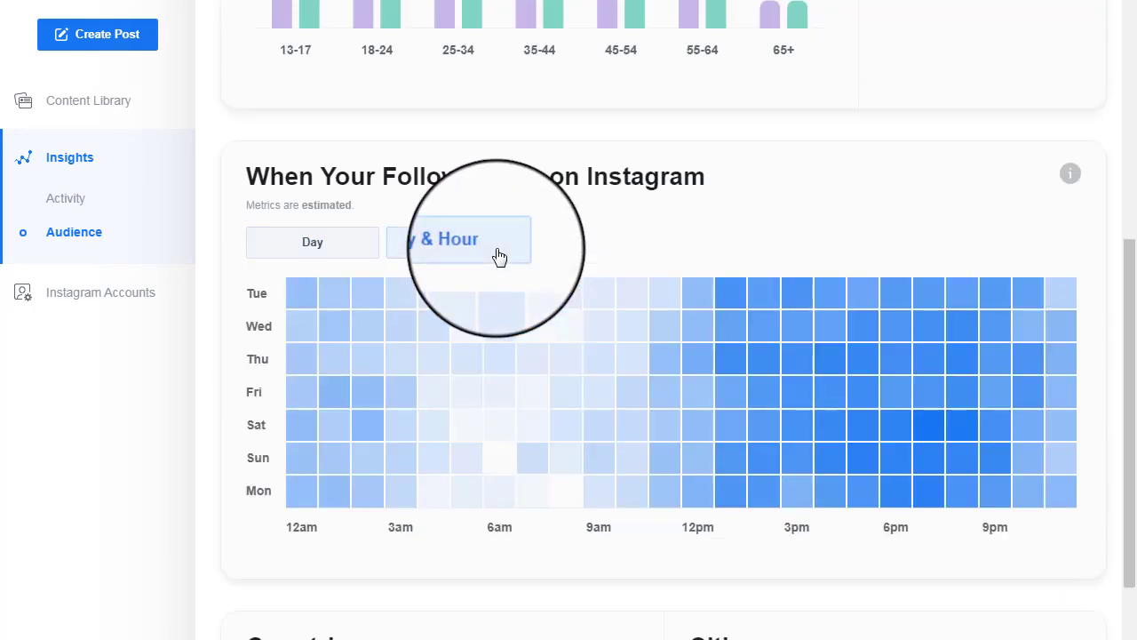
pyautogui.click(328, 256)
# Examine the followers' age and gender chart, showing it by age and by gender
pyautogui.scroll(7, 777, 308)
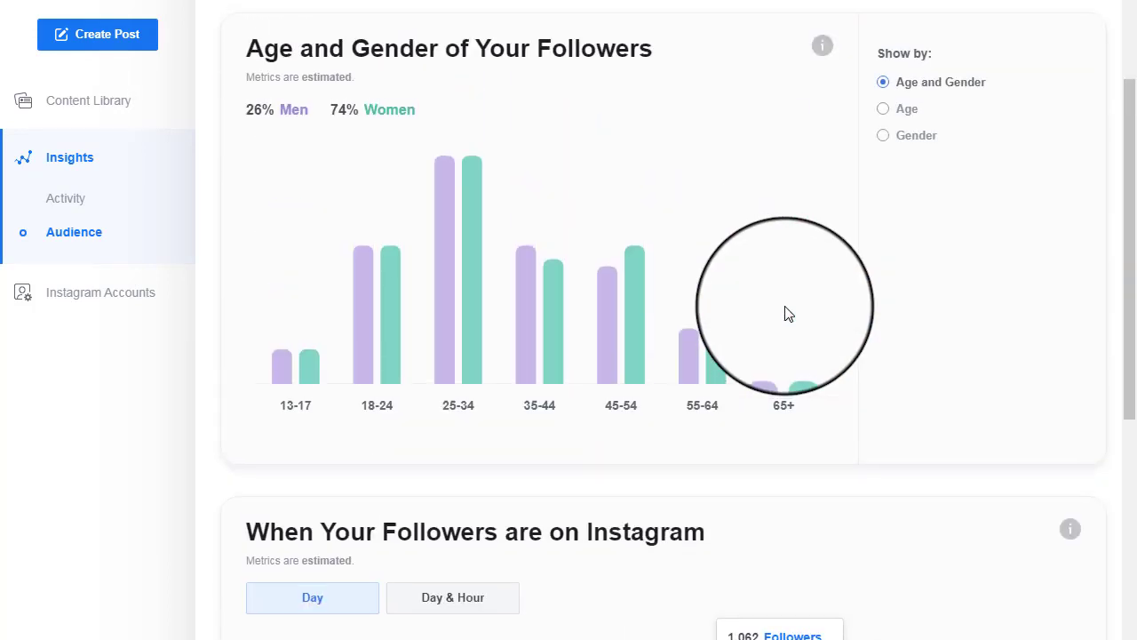
pyautogui.scroll(-3, 787, 314)
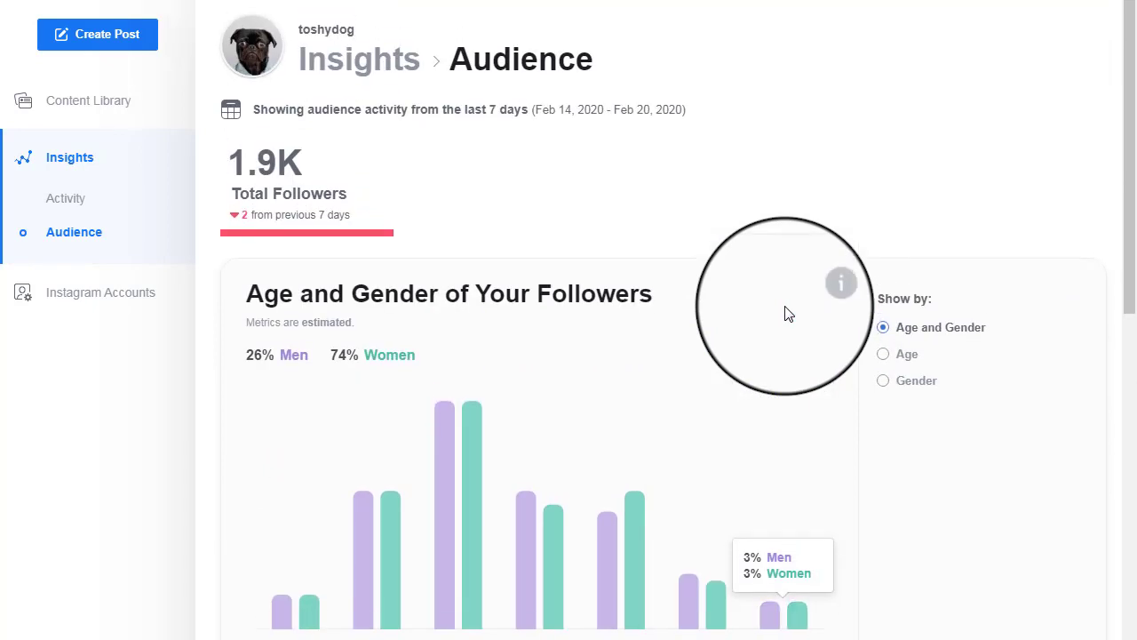
pyautogui.scroll(2, 833, 259)
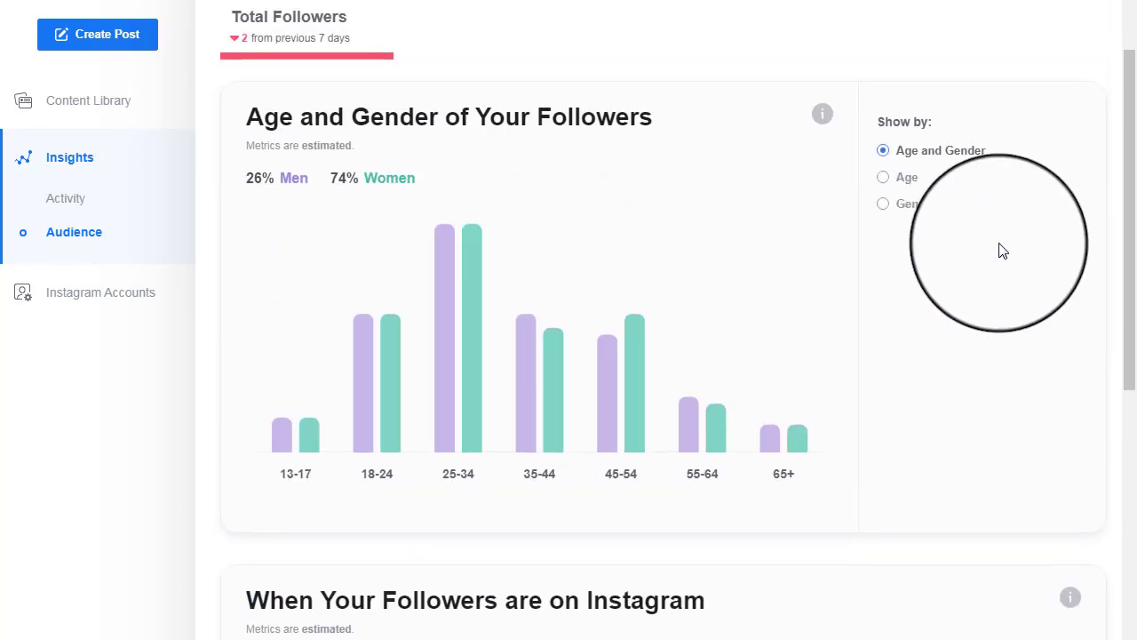
pyautogui.scroll(1, 997, 248)
pyautogui.moveTo(458, 371)
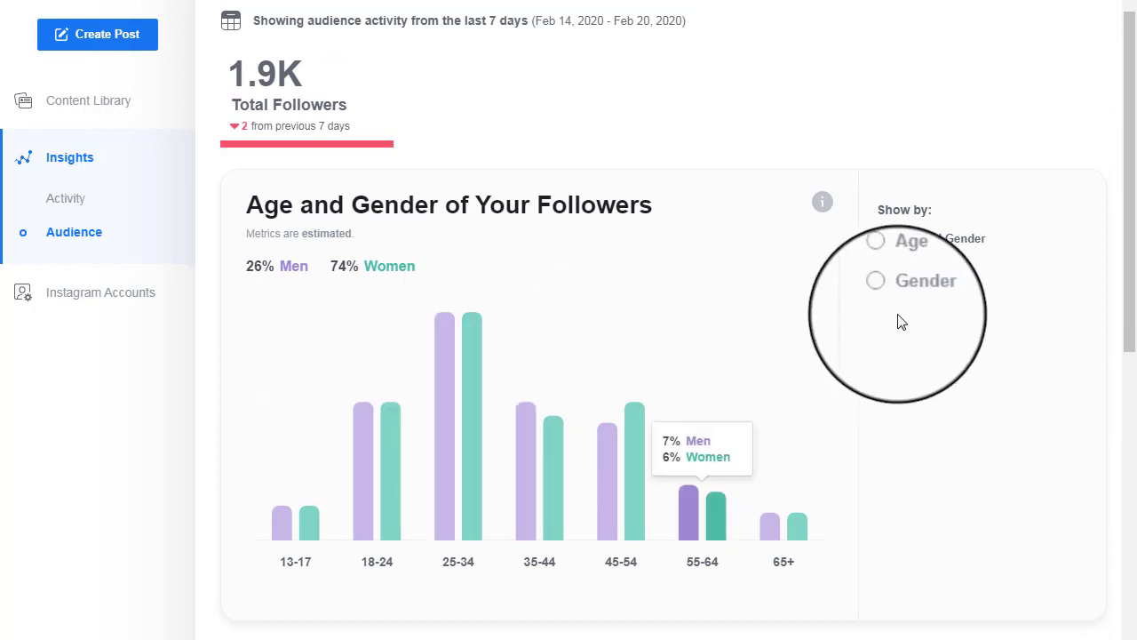
pyautogui.click(904, 267)
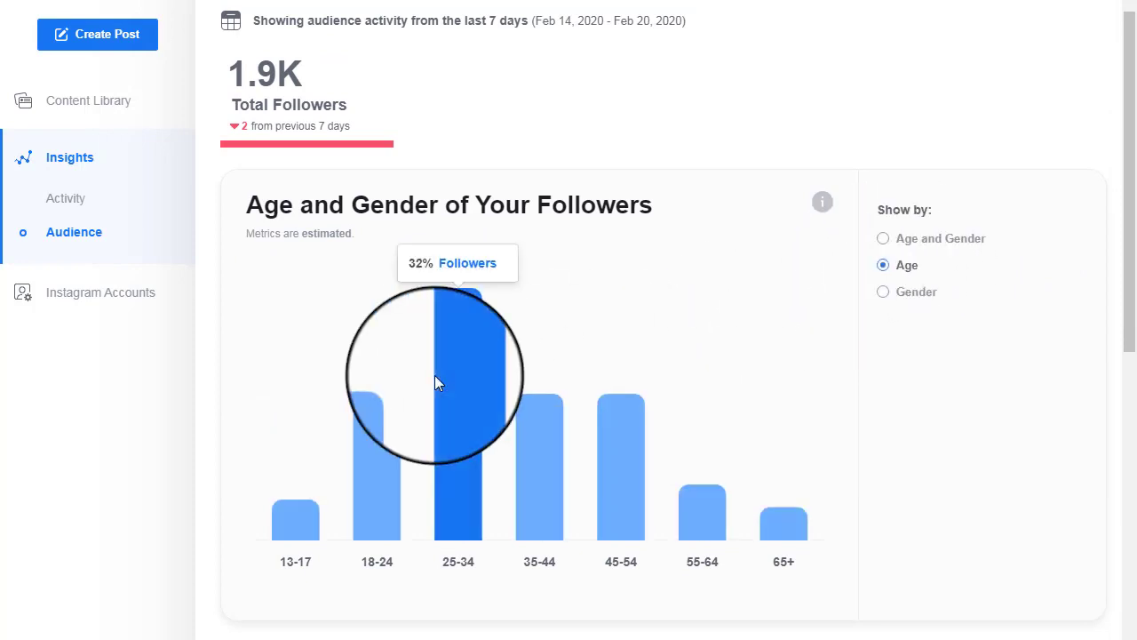
pyautogui.moveTo(313, 460)
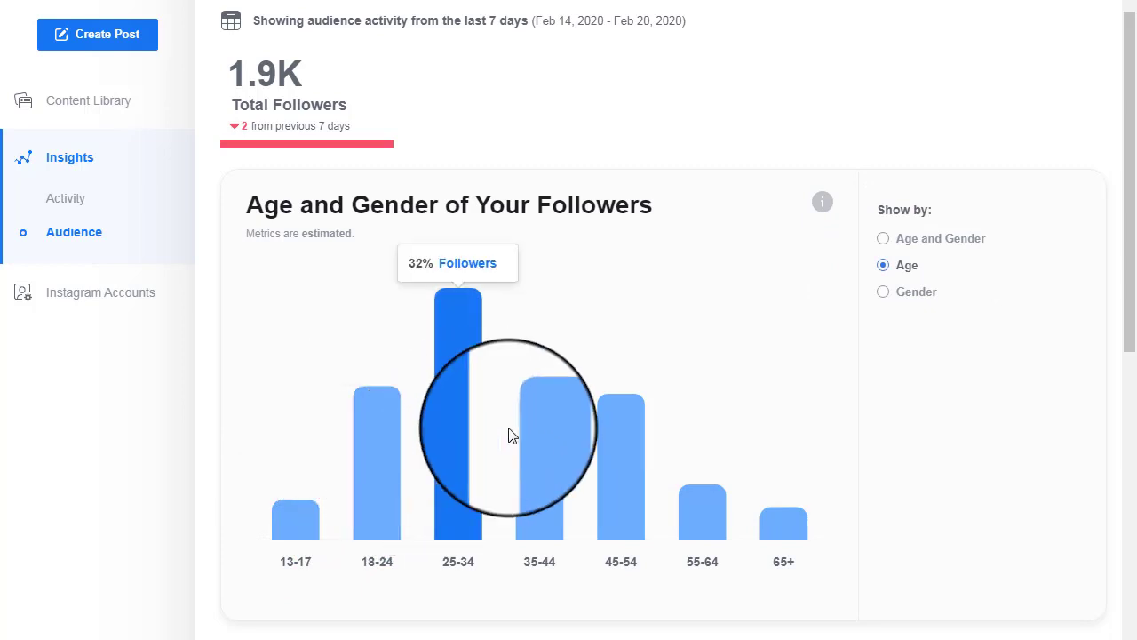
pyautogui.click(911, 293)
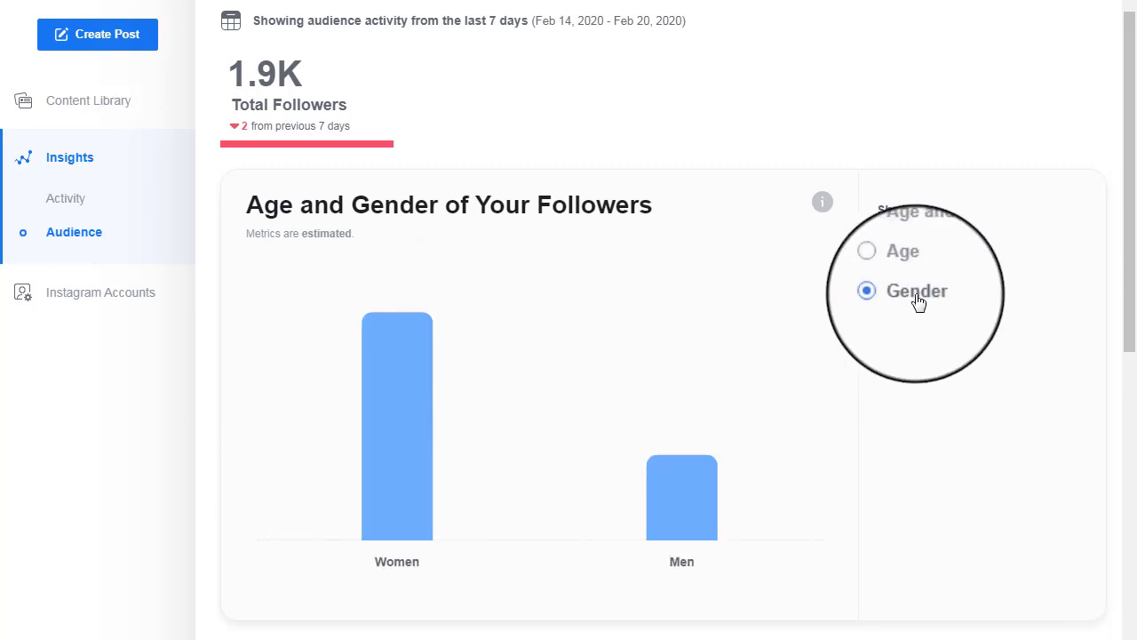
# Show the times when followers are on Instagram by day and hour, and inspect individual time slots in the heatmap
pyautogui.scroll(-6, 687, 449)
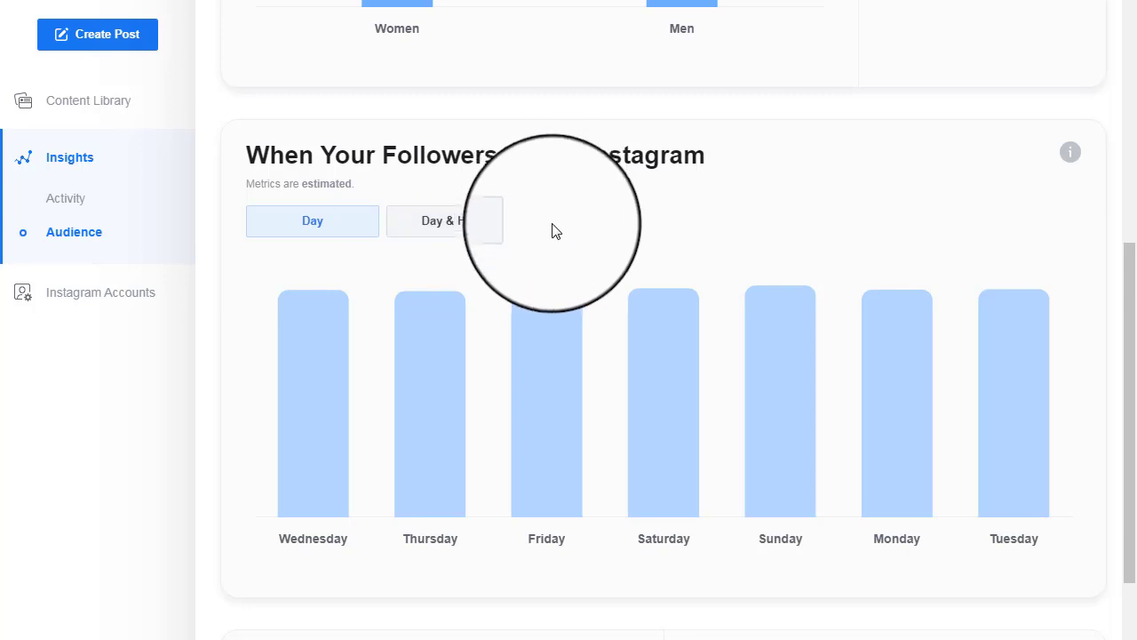
pyautogui.scroll(-1, 553, 221)
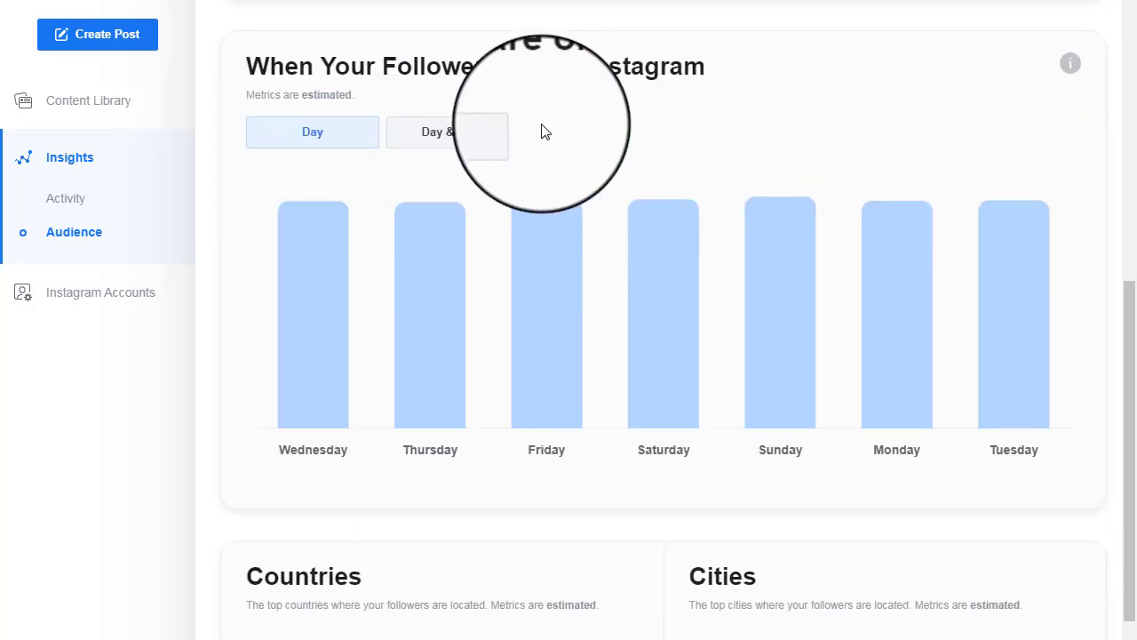
pyautogui.click(471, 134)
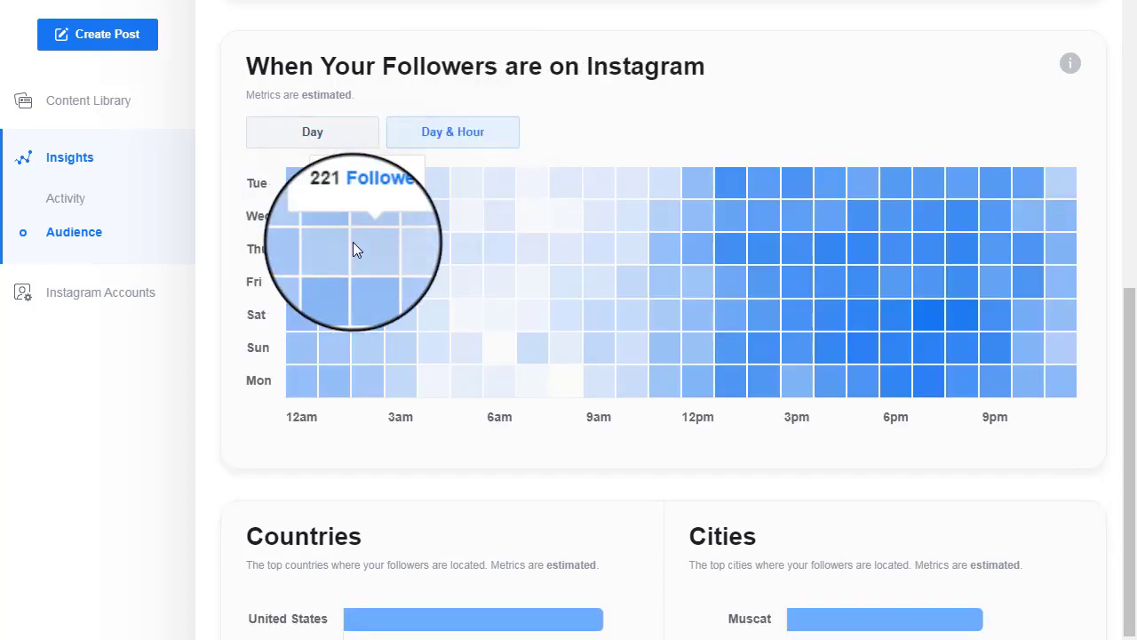
pyautogui.moveTo(287, 175)
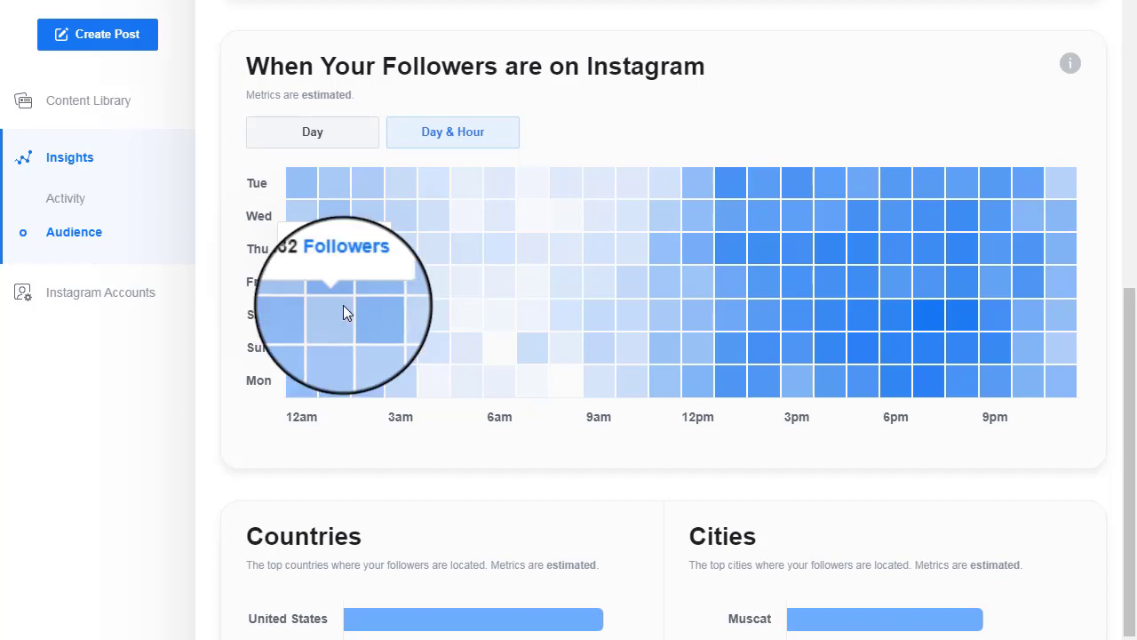
# Review the top countries and cities where the followers are located
pyautogui.scroll(-2, 524, 336)
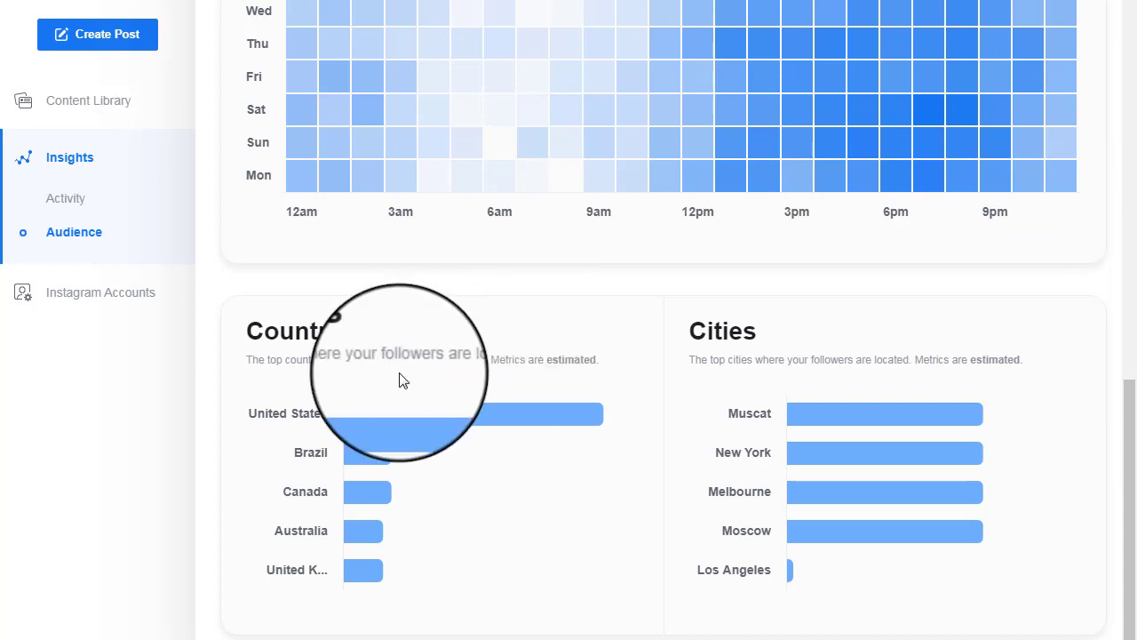
pyautogui.moveTo(386, 426)
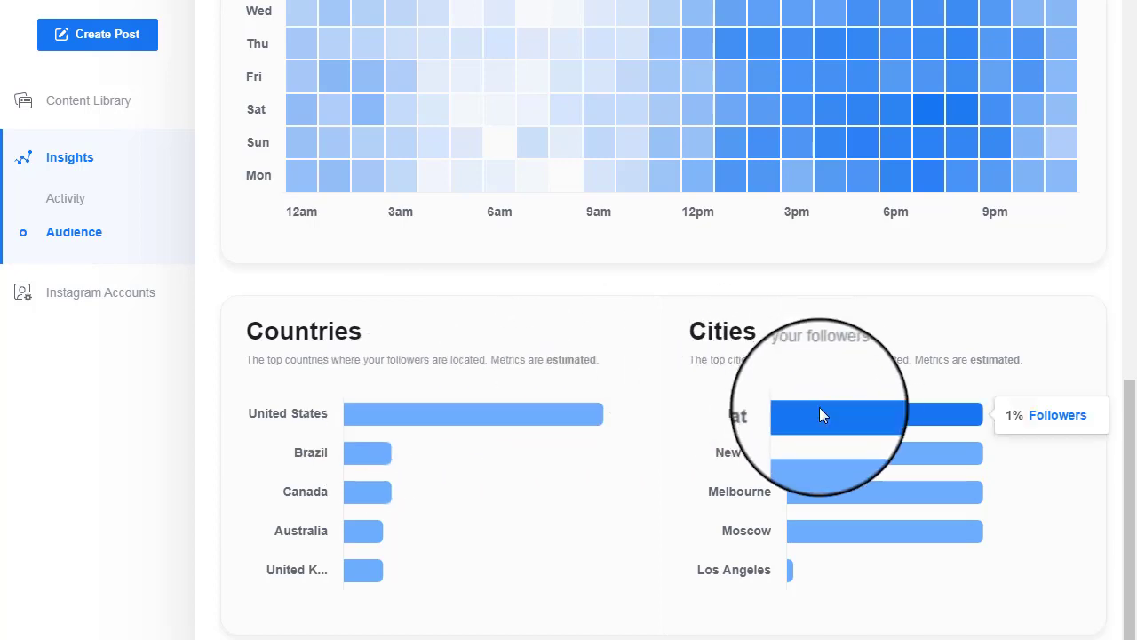
pyautogui.moveTo(842, 541)
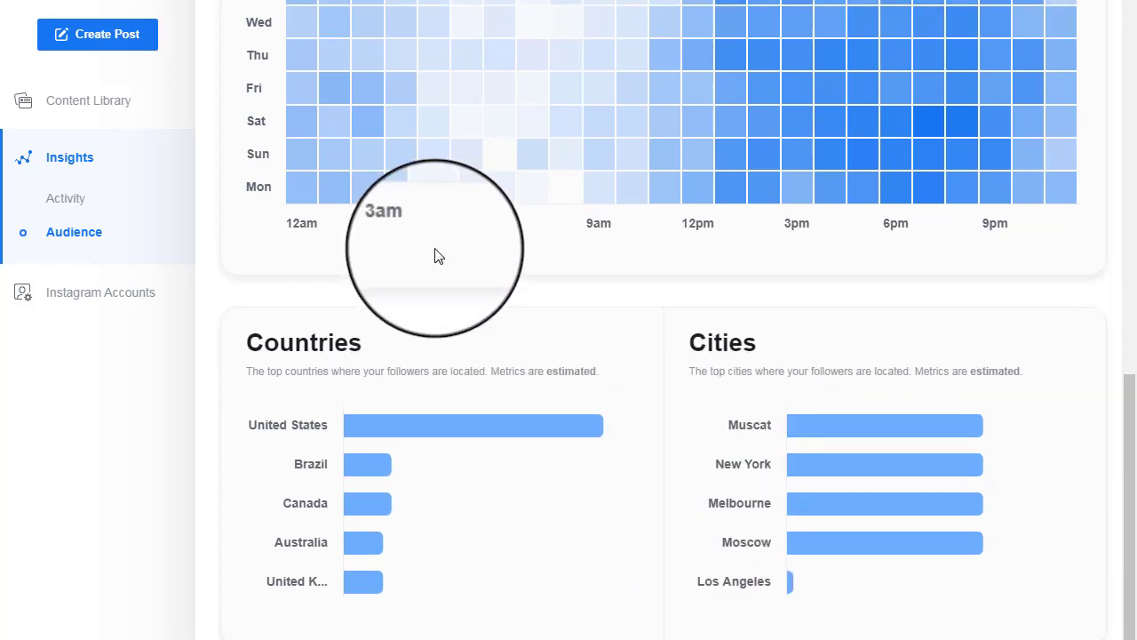
pyautogui.scroll(10, 345, 271)
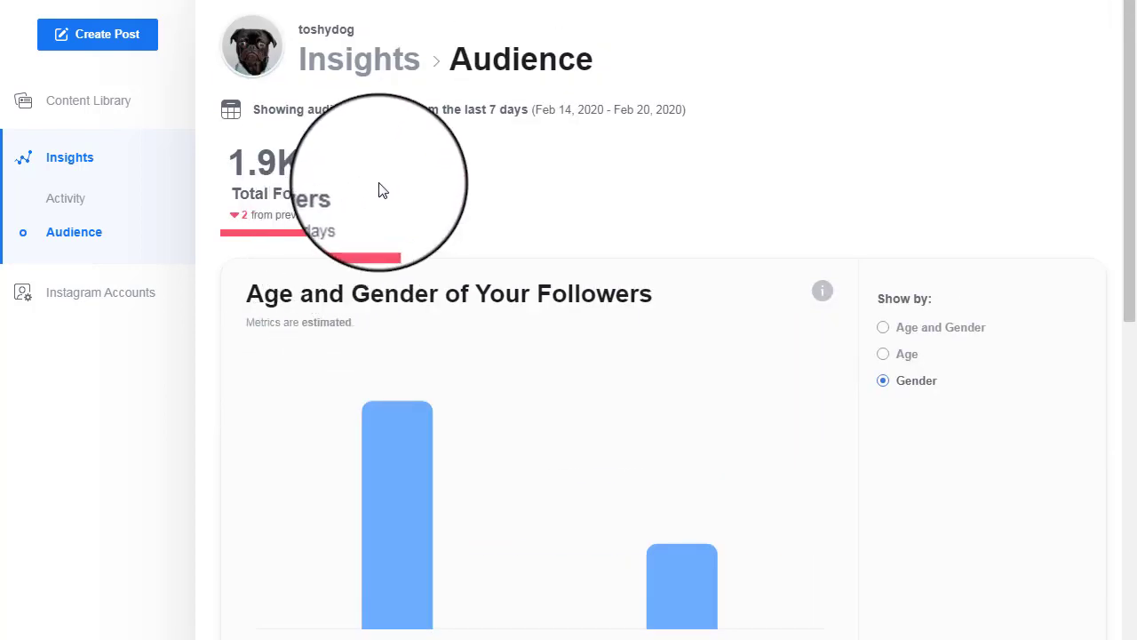
# Start adding another Instagram account from the account management page and accept sharing access with Facebook Page members
pyautogui.click(127, 306)
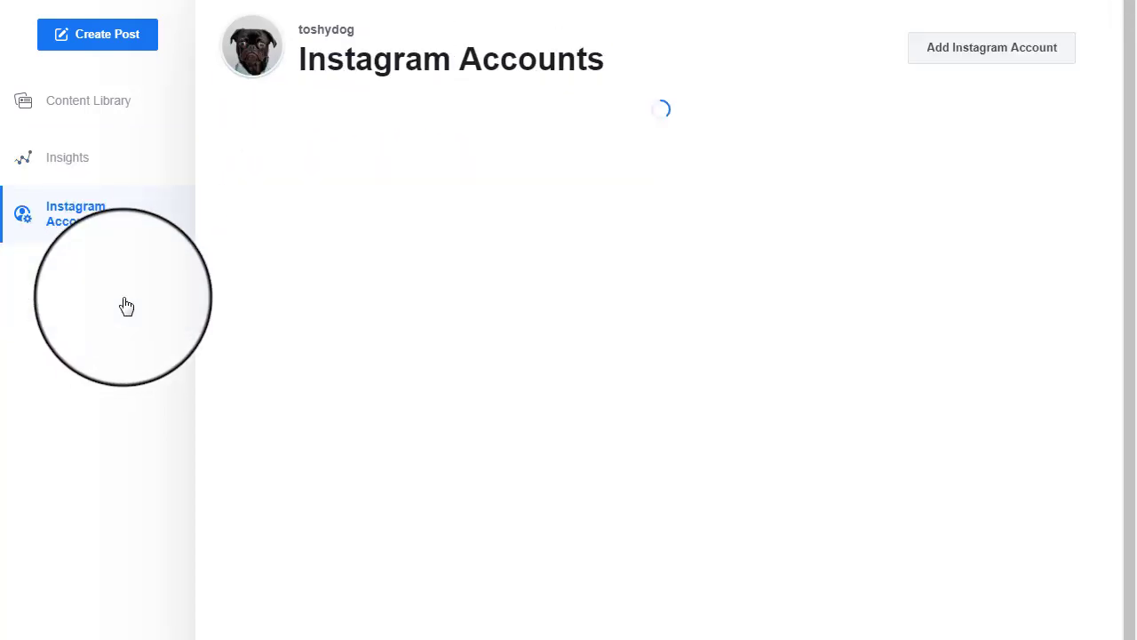
pyautogui.click(1001, 56)
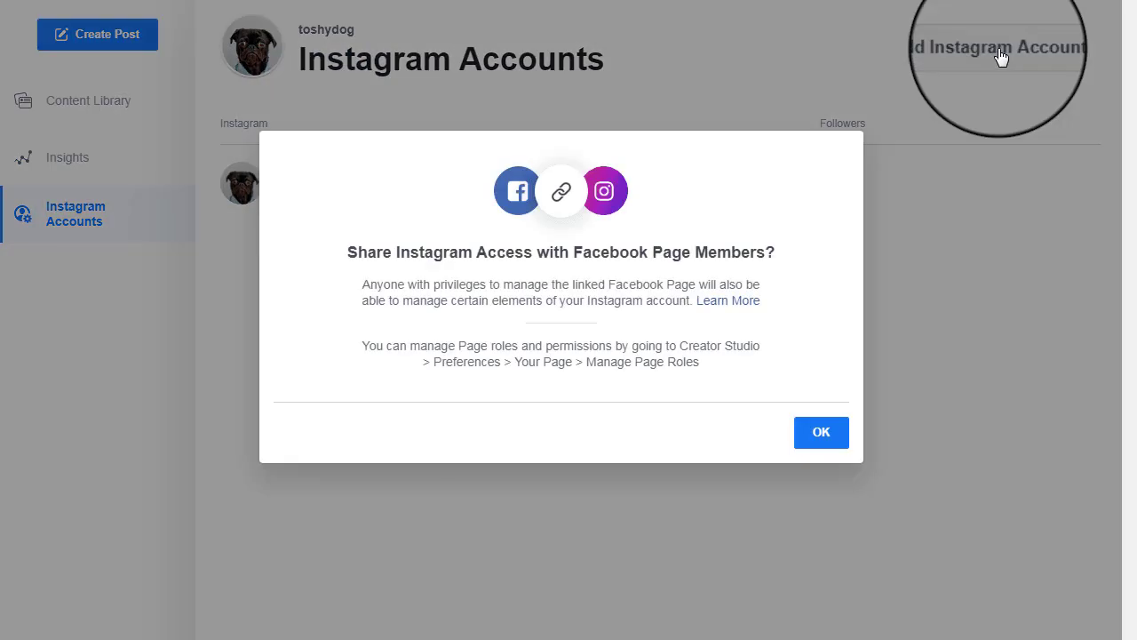
pyautogui.click(823, 436)
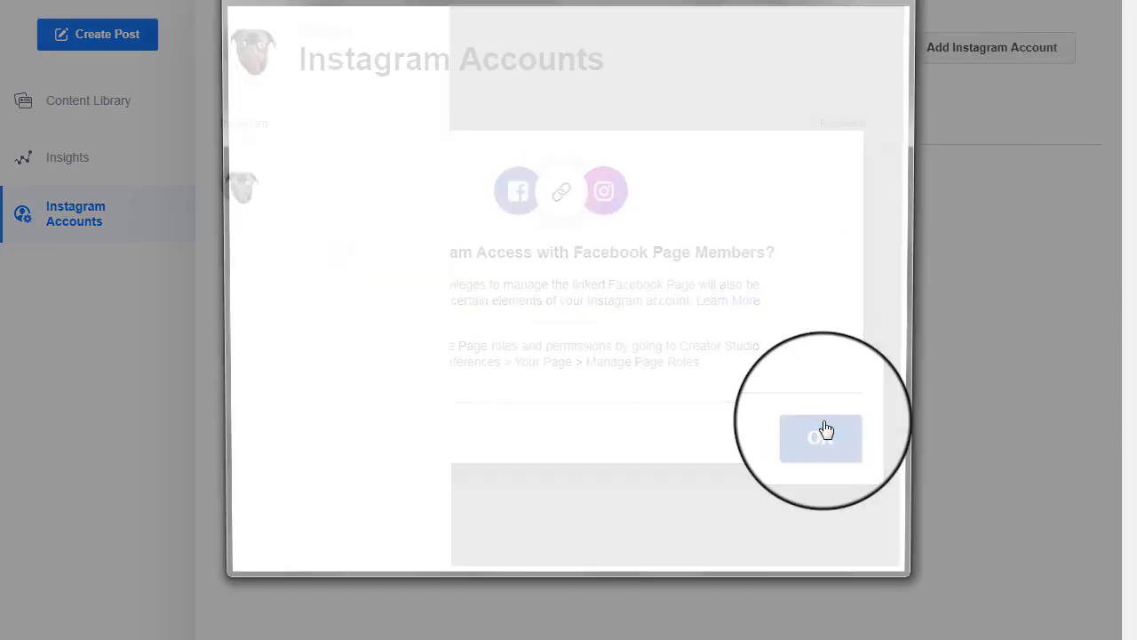